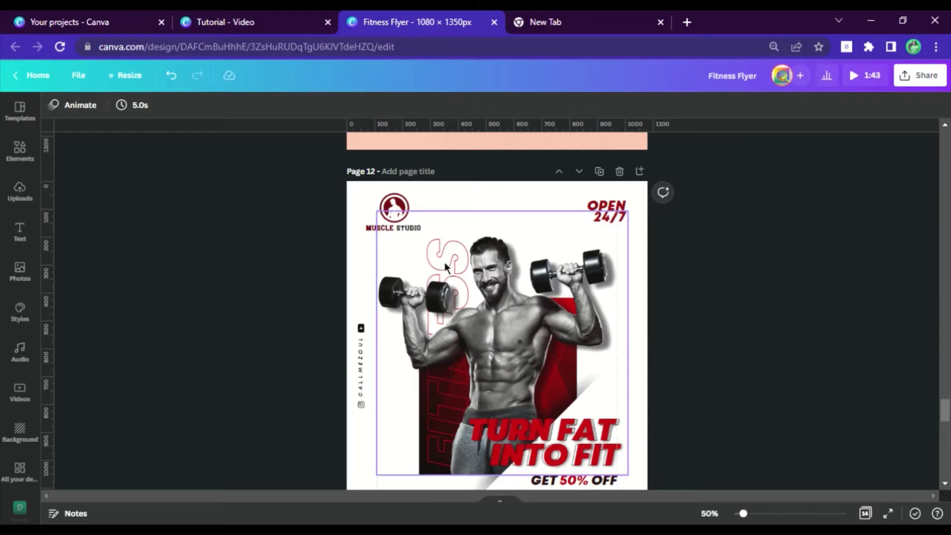
# Review the finished fitness flyer on page 12, the resource list on page 13 and the prepared assets on page 14.
pyautogui.scroll(-5, 445, 266)
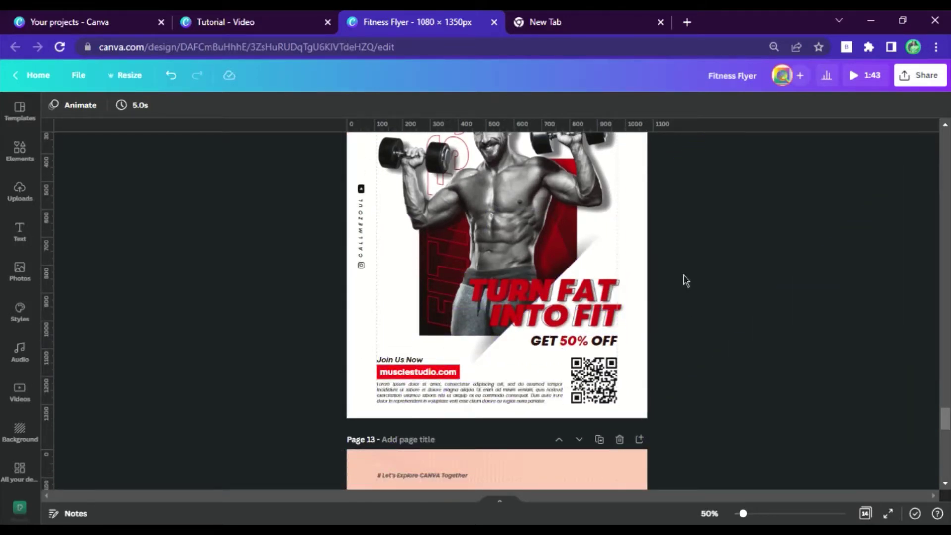
pyautogui.scroll(-5, 682, 267)
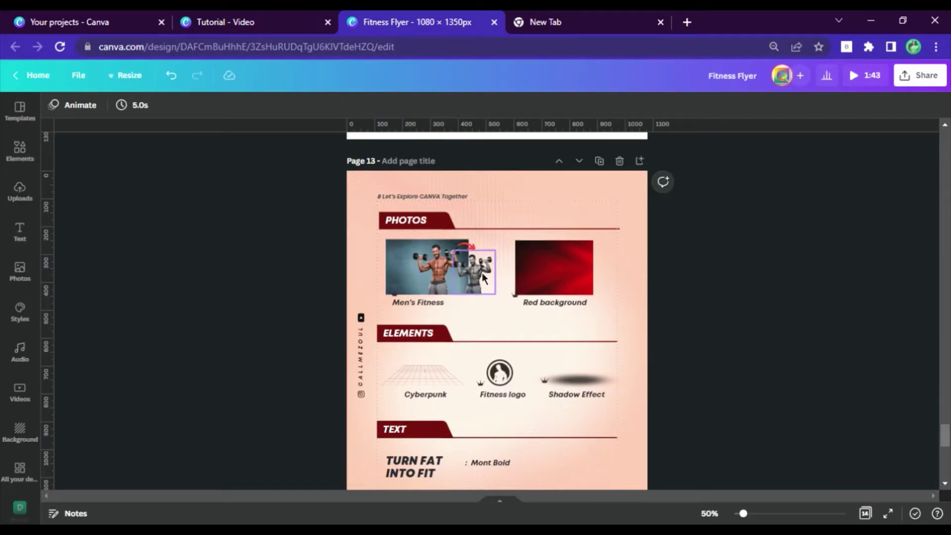
pyautogui.scroll(-3, 536, 309)
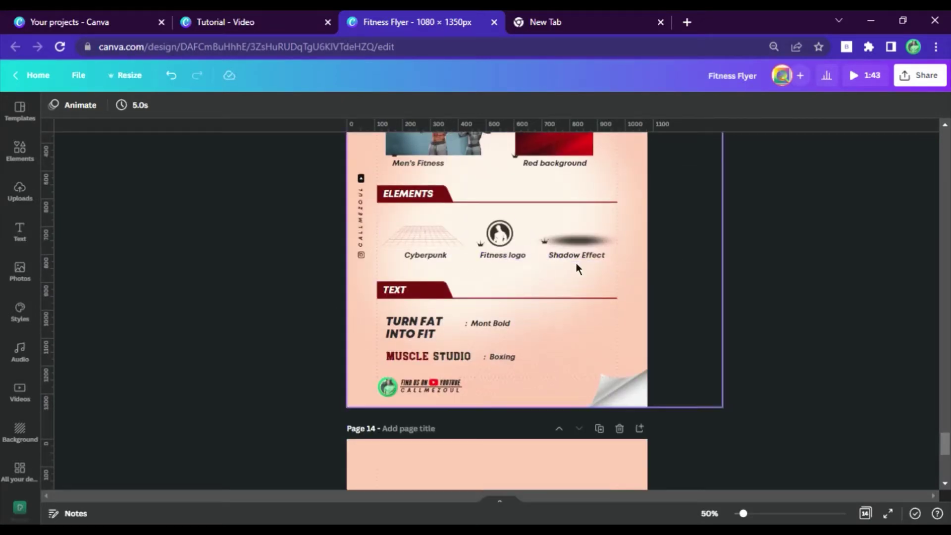
pyautogui.scroll(-2, 576, 263)
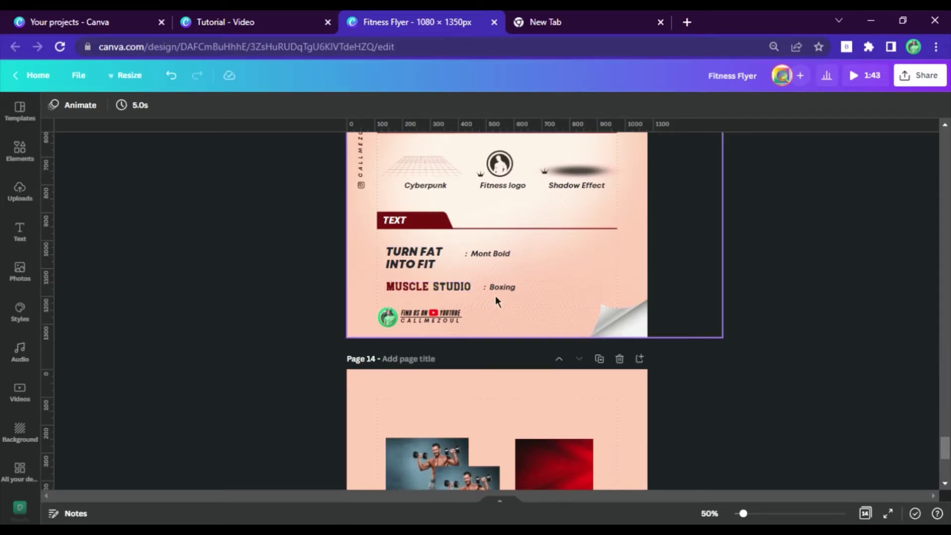
pyautogui.scroll(-4, 545, 292)
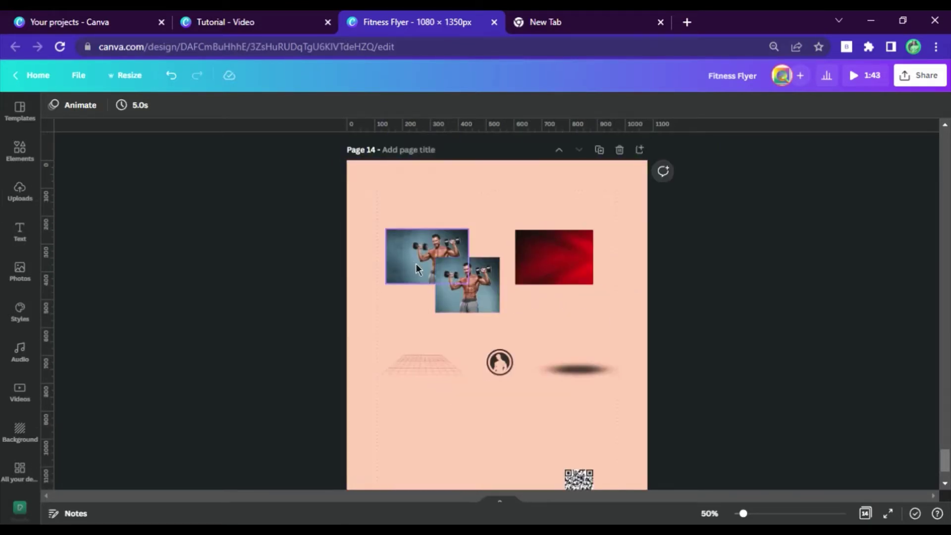
pyautogui.scroll(-2, 552, 343)
# Remove the background from the front dumbbell-man photo on page 14 with the Background Remover.
pyautogui.scroll(4, 543, 334)
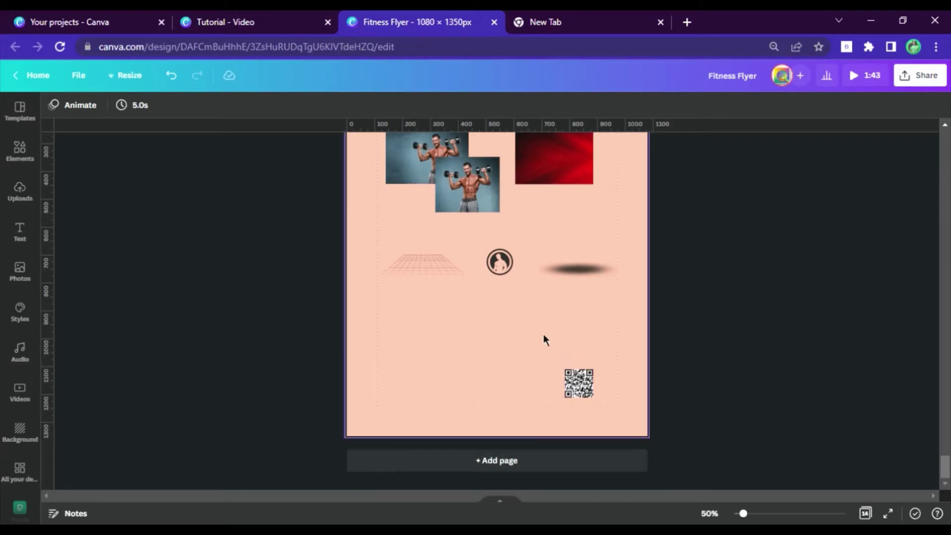
pyautogui.click(465, 381)
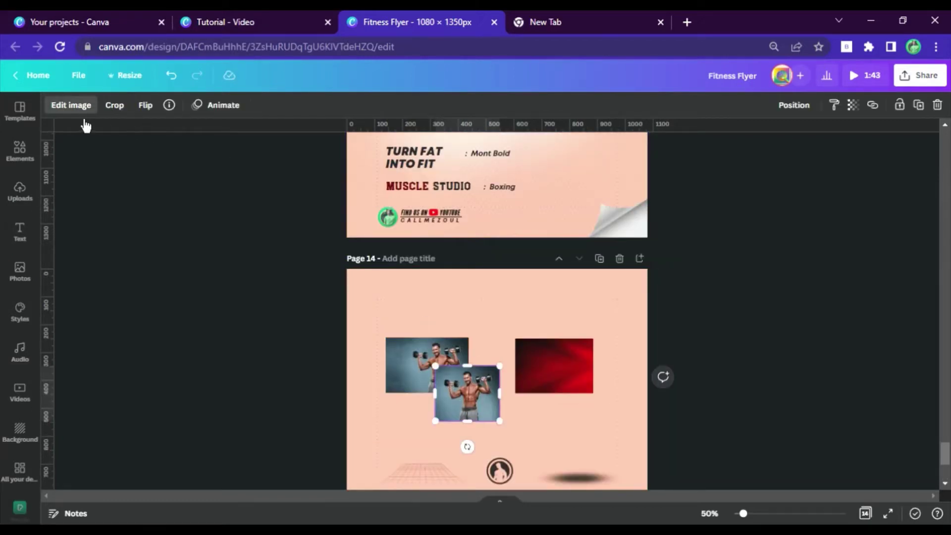
pyautogui.click(71, 105)
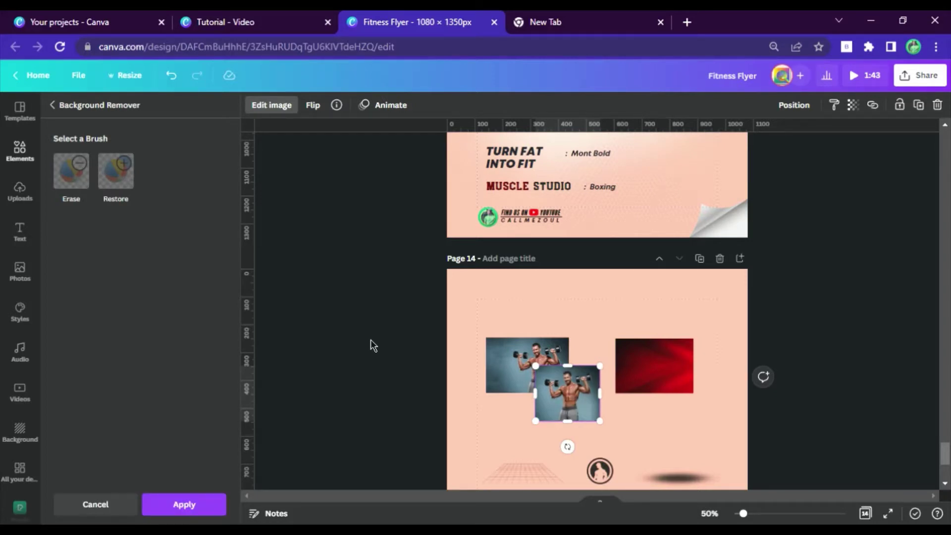
pyautogui.click(203, 515)
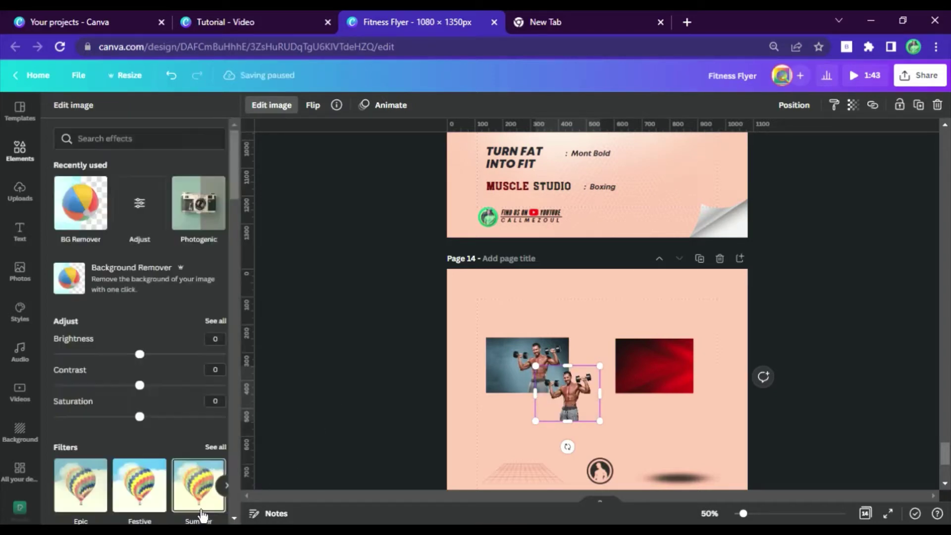
# Apply the Poster effect from the Color Pop group of Photogenic to the man cutout.
pyautogui.scroll(-20, 188, 376)
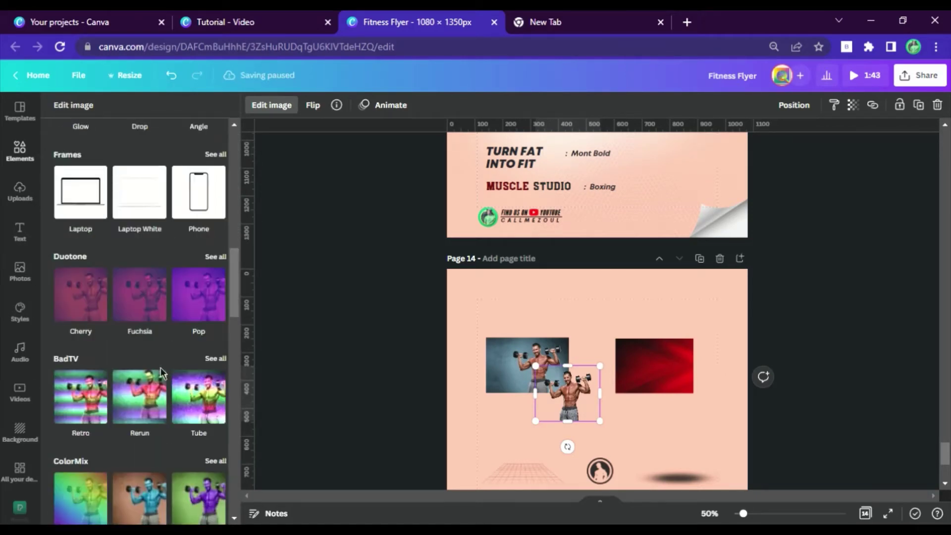
pyautogui.scroll(-11, 160, 367)
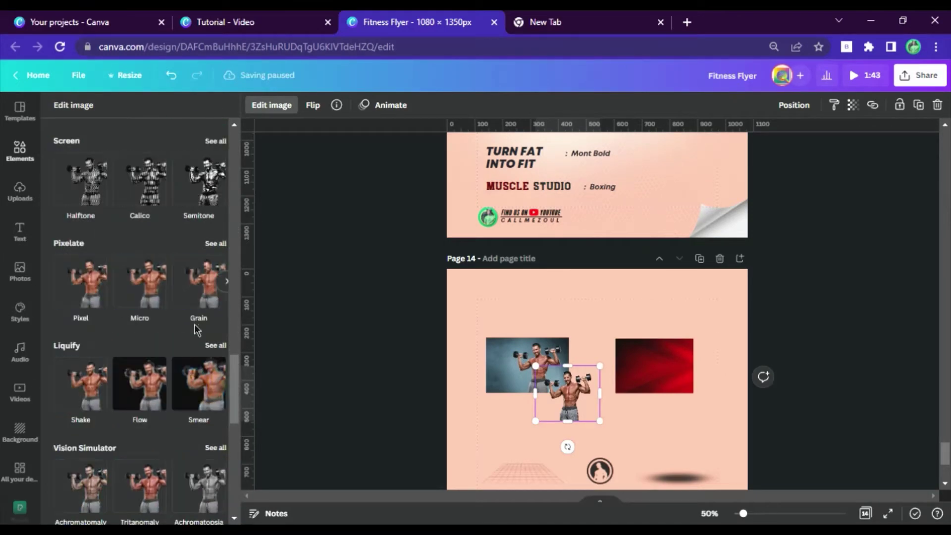
pyautogui.scroll(-5, 155, 423)
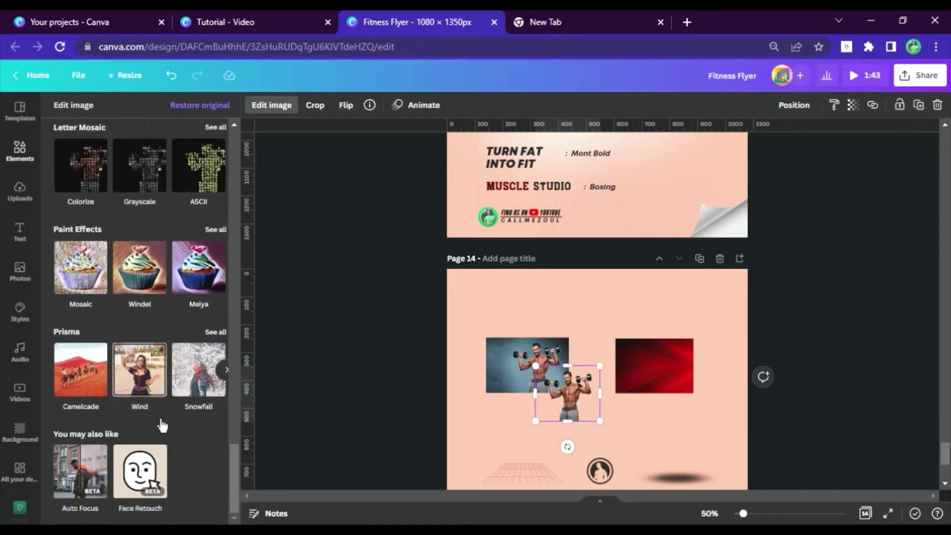
pyautogui.scroll(-3, 153, 413)
pyautogui.scroll(12, 154, 416)
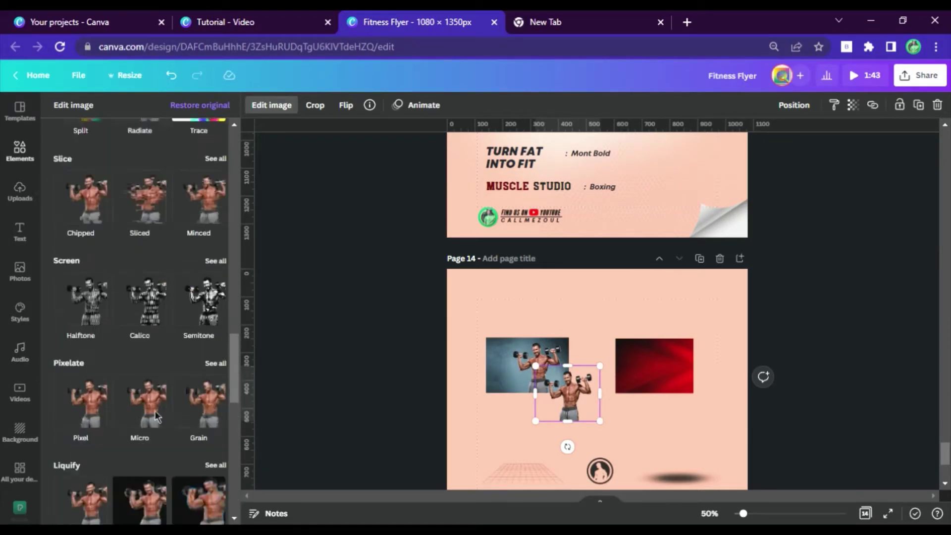
pyautogui.scroll(-6, 164, 422)
pyautogui.scroll(12, 164, 422)
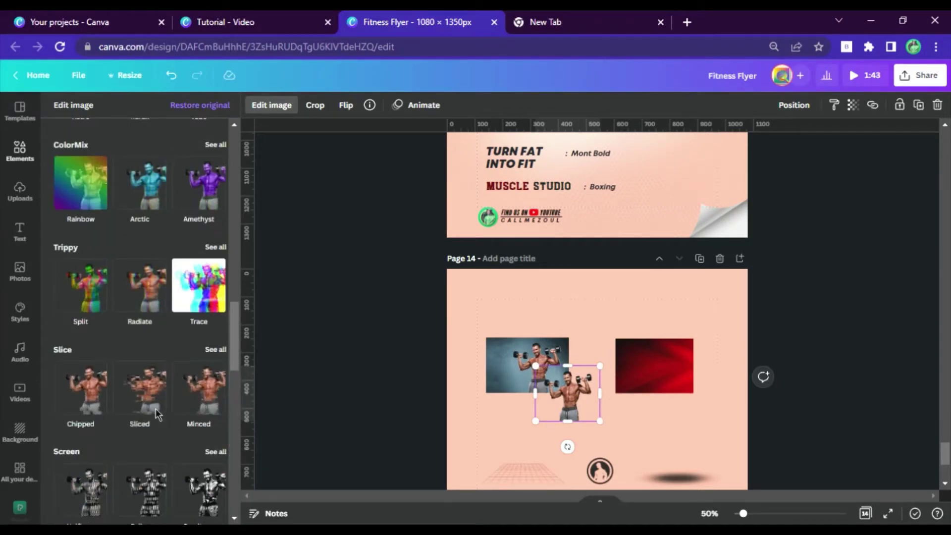
pyautogui.scroll(10, 164, 422)
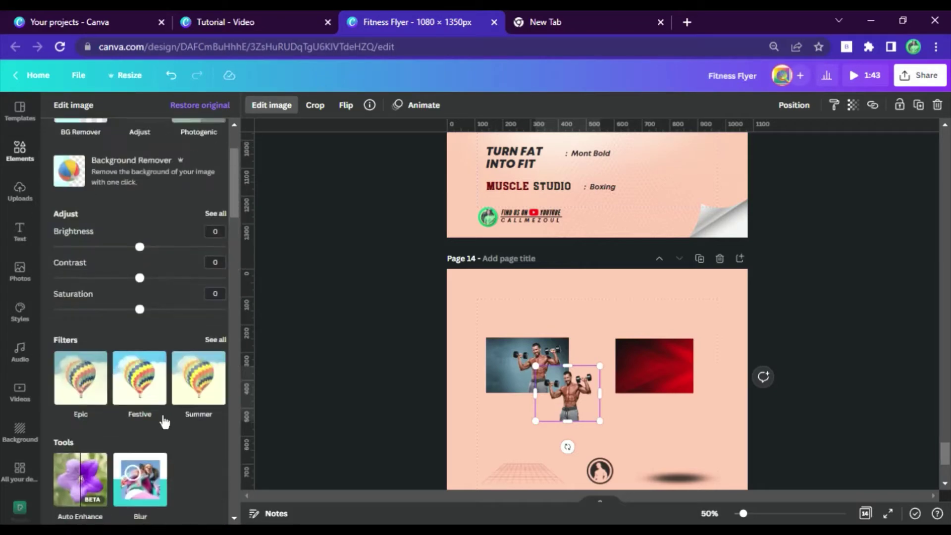
pyautogui.scroll(-5, 165, 422)
pyautogui.scroll(-10, 164, 422)
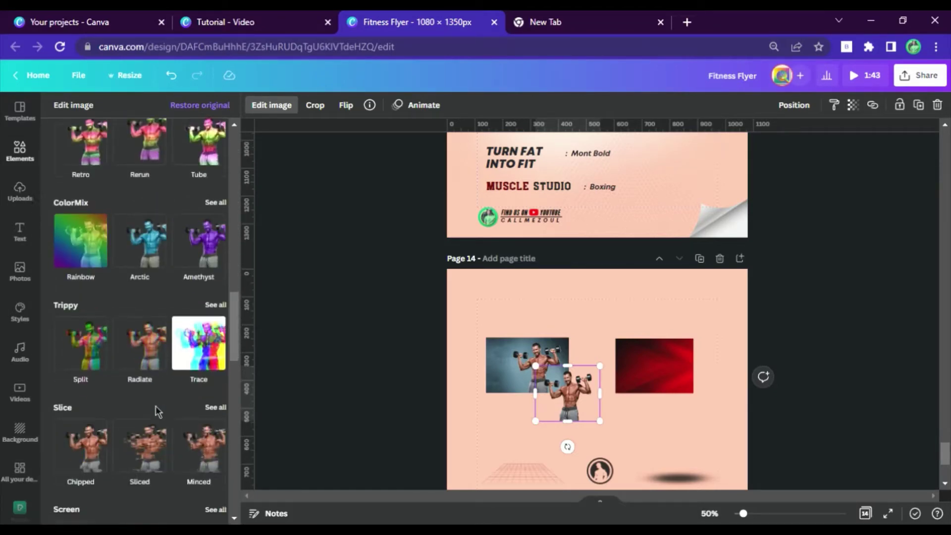
pyautogui.scroll(-9, 154, 405)
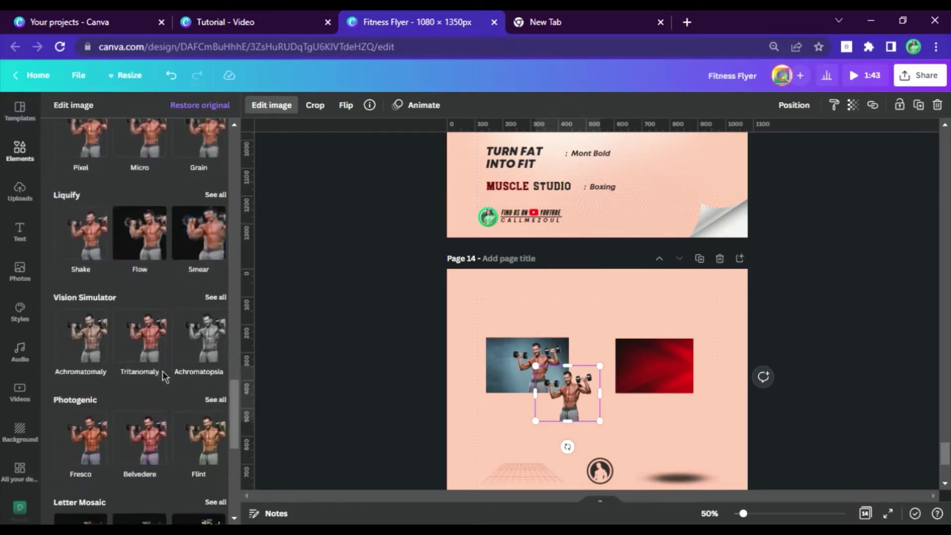
pyautogui.click(216, 304)
pyautogui.scroll(-5, 188, 396)
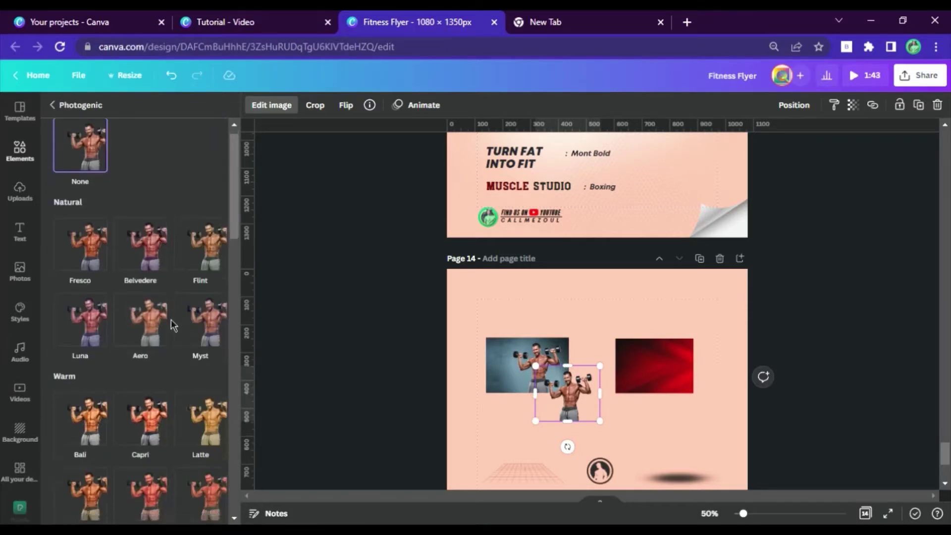
pyautogui.scroll(-6, 207, 312)
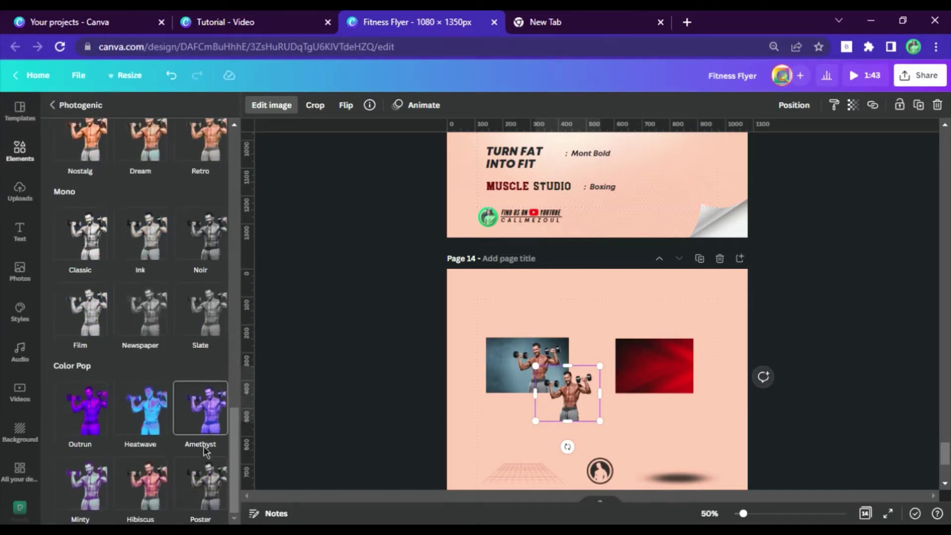
pyautogui.click(214, 488)
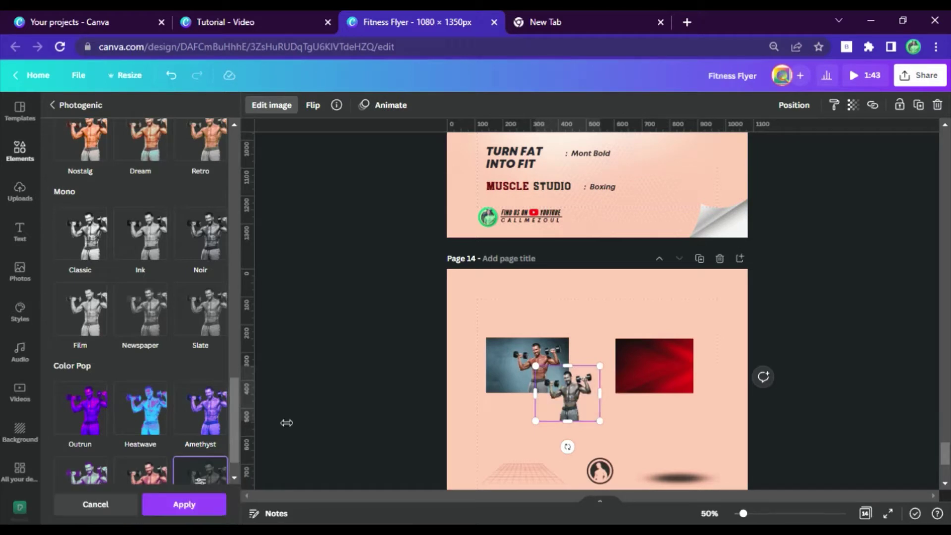
pyautogui.click(184, 504)
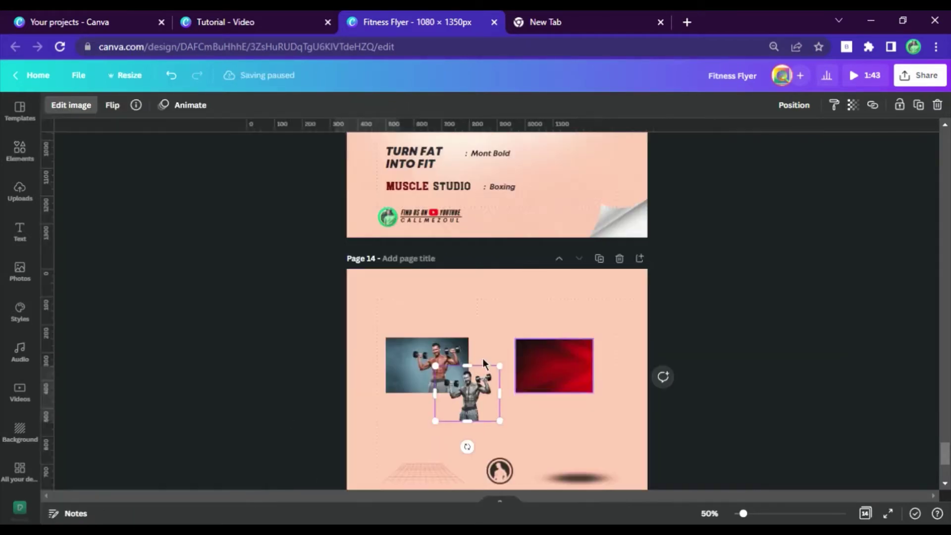
# Delete the original man photo and move the grid and shadow to the page's lower edge and the logo to its upper-left corner.
pyautogui.click(410, 366)
pyautogui.press('Delete')
pyautogui.scroll(-2, 515, 383)
pyautogui.click(424, 337)
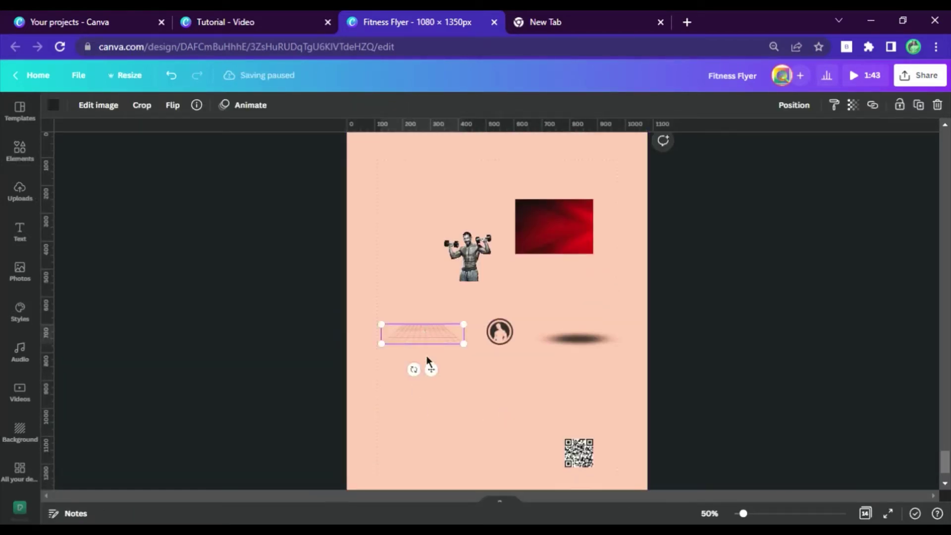
pyautogui.moveTo(429, 368); pyautogui.dragTo(505, 487)
pyautogui.moveTo(588, 341); pyautogui.dragTo(612, 490)
pyautogui.moveTo(506, 488); pyautogui.dragTo(394, 166)
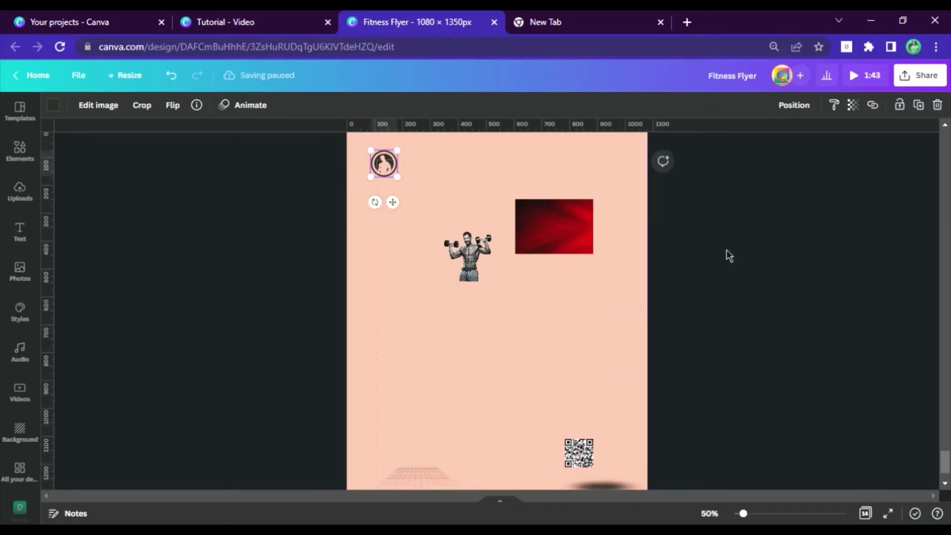
# Enlarge the man cutout in the middle of page 14 and remove the peach page background.
pyautogui.click(468, 255)
pyautogui.moveTo(553, 347); pyautogui.dragTo(650, 410)
pyautogui.moveTo(568, 366); pyautogui.dragTo(523, 366)
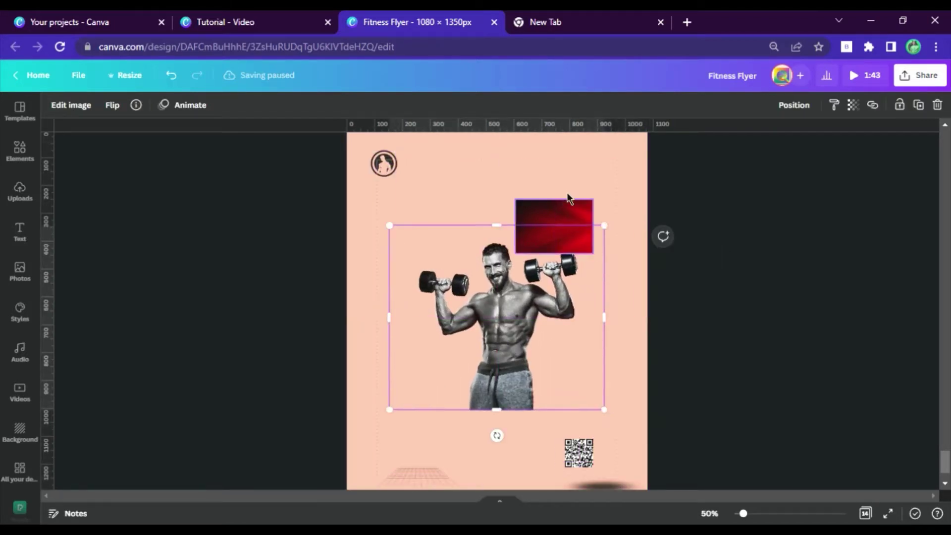
pyautogui.click(571, 176)
pyautogui.press('Delete')
# Crop the empty sides off the man cutout to about 626 px wide, and enlarge it centred across the page.
pyautogui.click(515, 326)
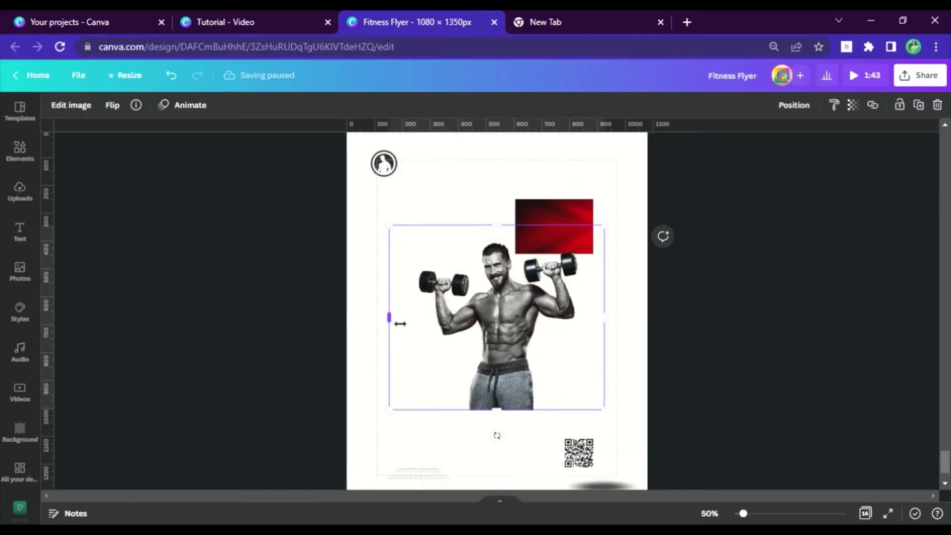
pyautogui.moveTo(400, 324); pyautogui.dragTo(423, 323)
pyautogui.moveTo(612, 327); pyautogui.dragTo(588, 318)
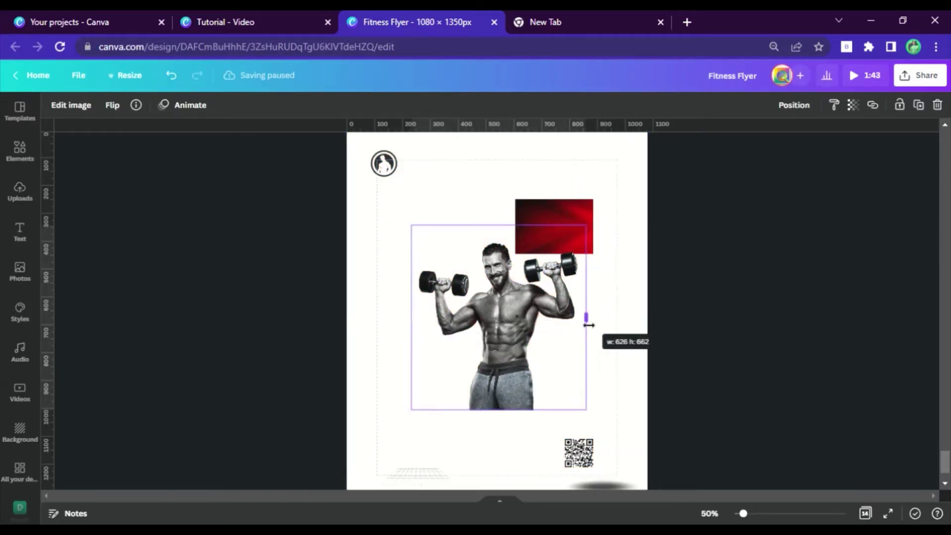
pyautogui.moveTo(411, 225); pyautogui.dragTo(355, 163)
pyautogui.moveTo(465, 291); pyautogui.dragTo(491, 319)
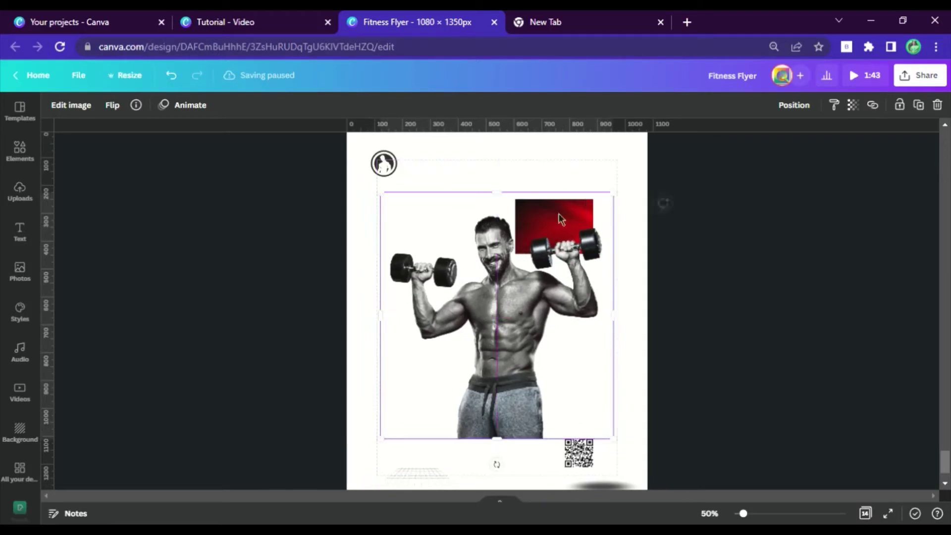
pyautogui.moveTo(621, 200); pyautogui.dragTo(636, 194)
pyautogui.moveTo(497, 325); pyautogui.dragTo(491, 325)
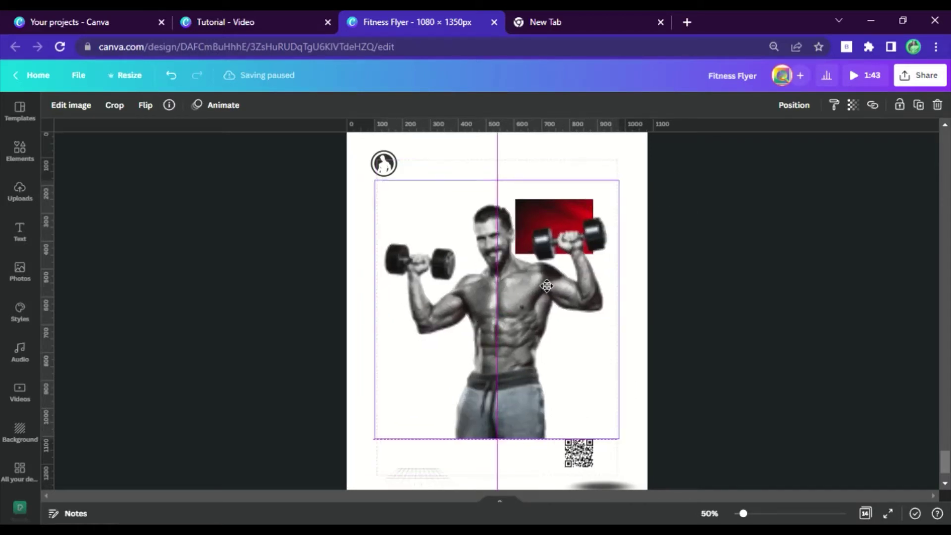
# Duplicate the man cutout and place the copy to the right of the original.
pyautogui.press('Escape')
pyautogui.click(491, 326)
pyautogui.hotkey('ctrl', 'd')
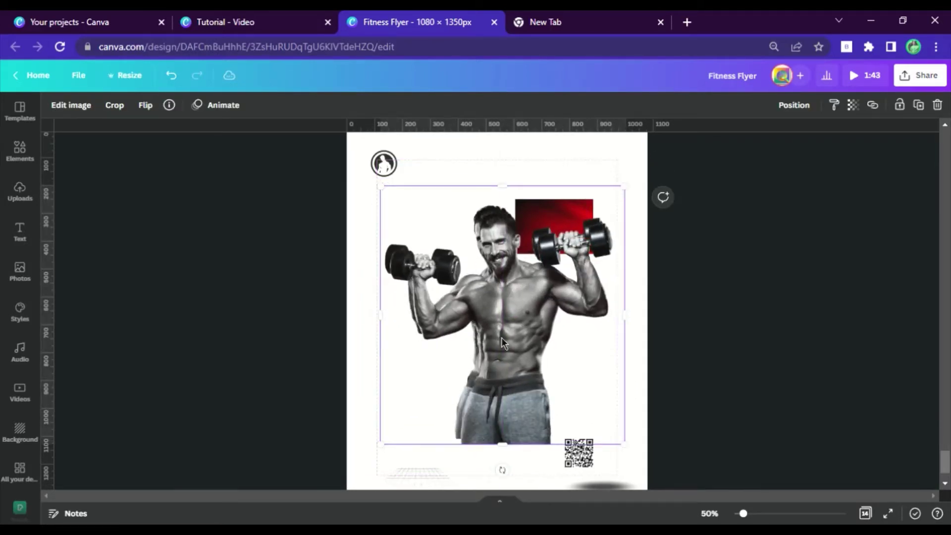
# Darken the duplicate man cutout with brightness -100 and contrast 93.
pyautogui.click(81, 113)
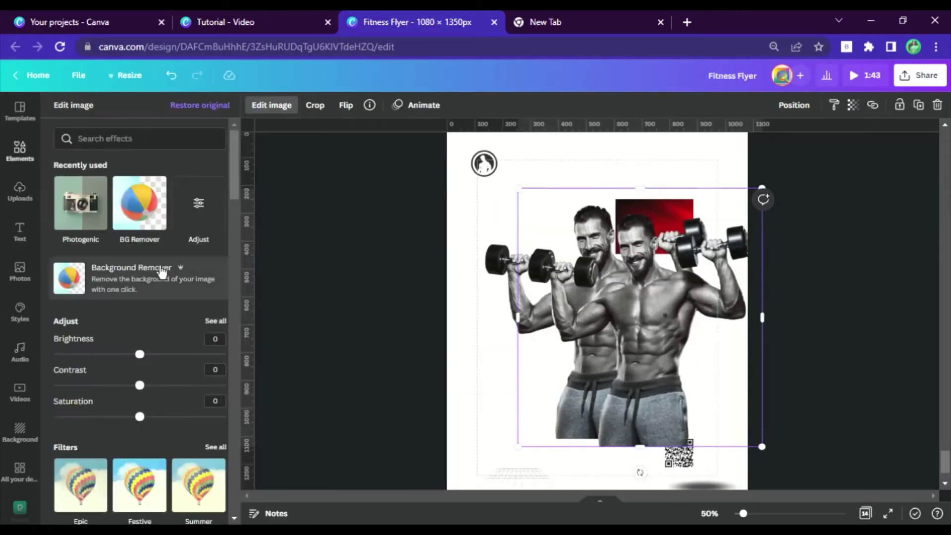
pyautogui.moveTo(139, 354); pyautogui.dragTo(74, 354)
pyautogui.click(20, 349)
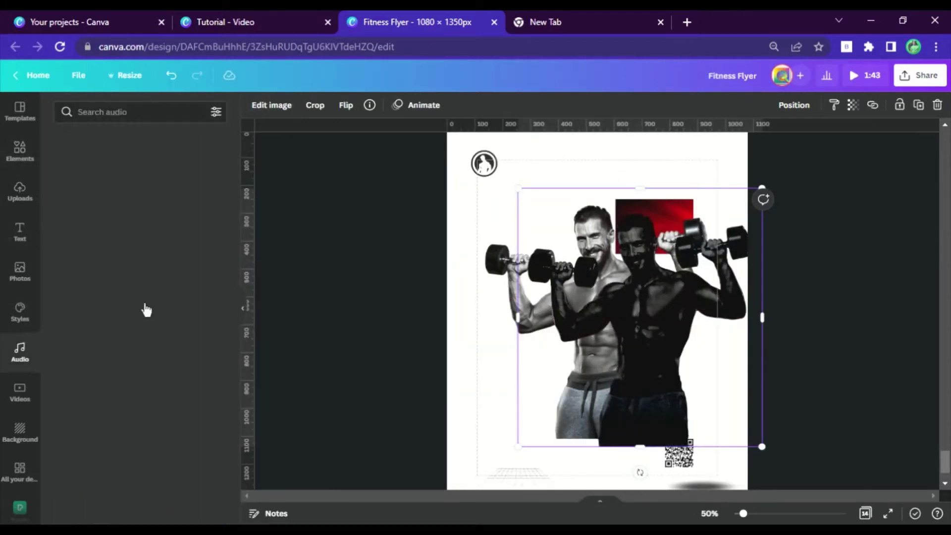
pyautogui.click(281, 115)
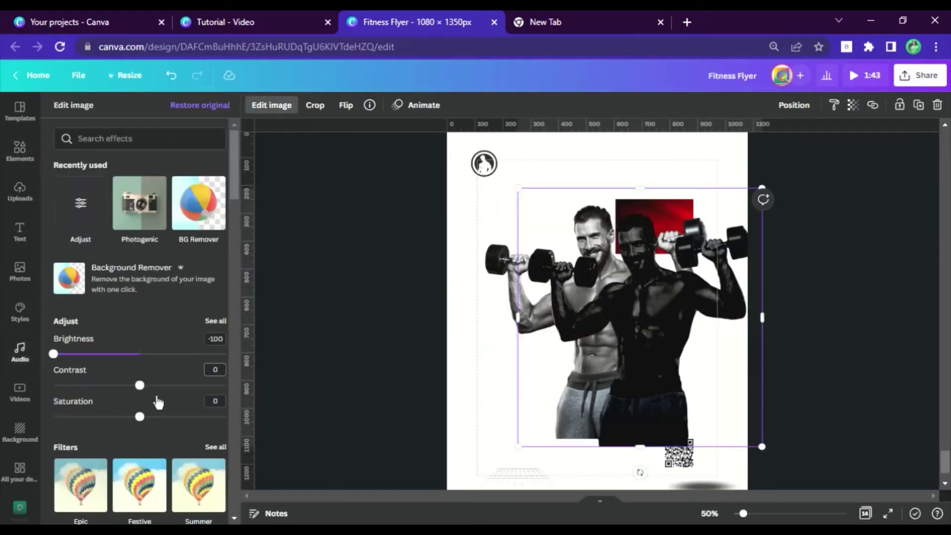
pyautogui.moveTo(140, 385); pyautogui.dragTo(221, 385)
# Set the blur of the darkened duplicate to 15.
pyautogui.click(216, 321)
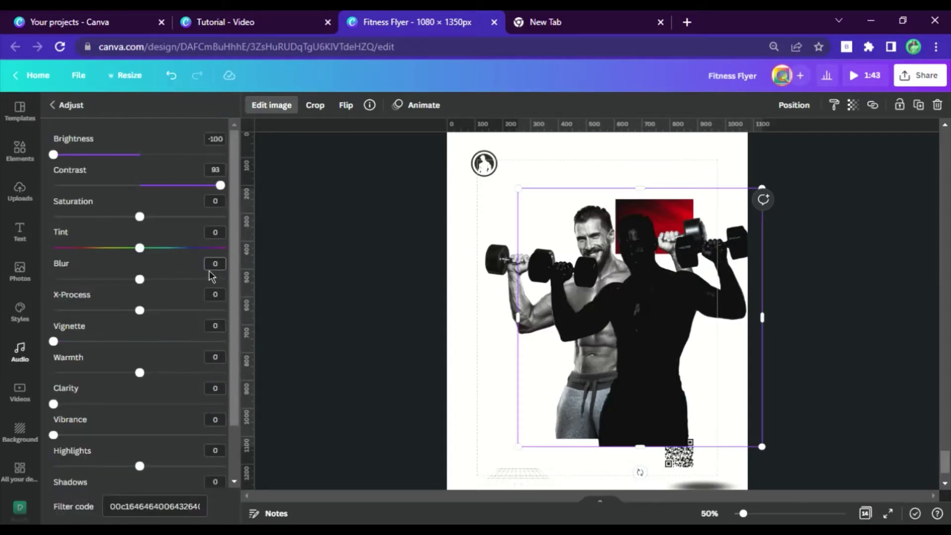
pyautogui.write('5')
pyautogui.press('Return')
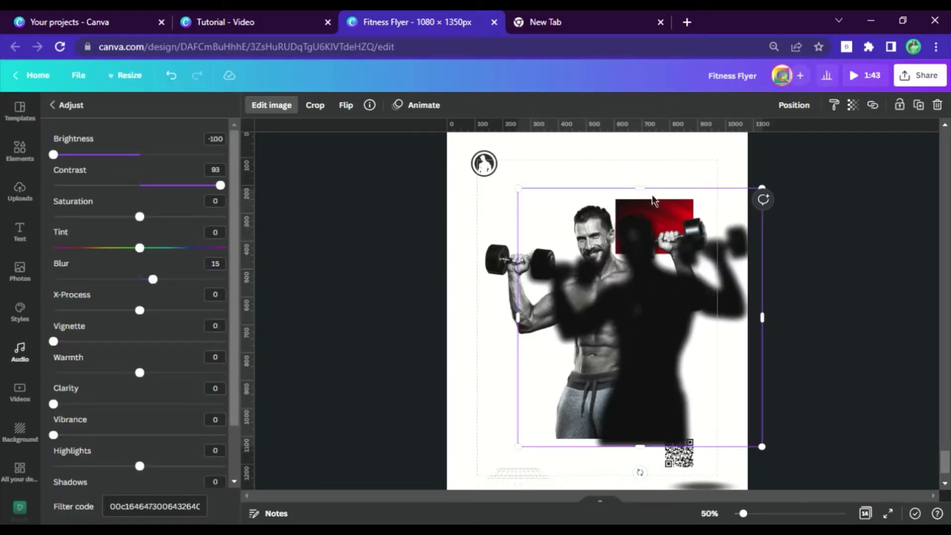
# Try transparency values of 20 and 80 on the darkened man copy, and settle on 70.
pyautogui.click(852, 104)
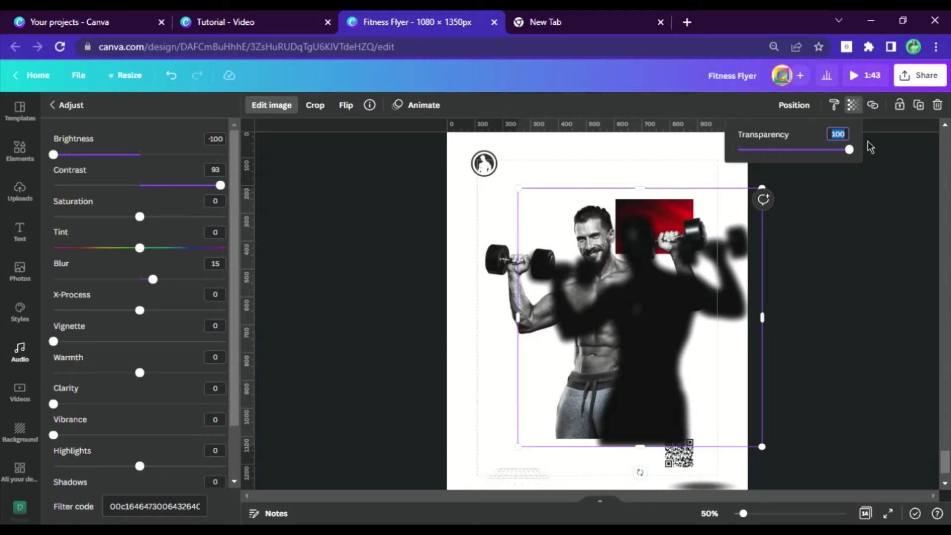
pyautogui.write('20')
pyautogui.press('Return')
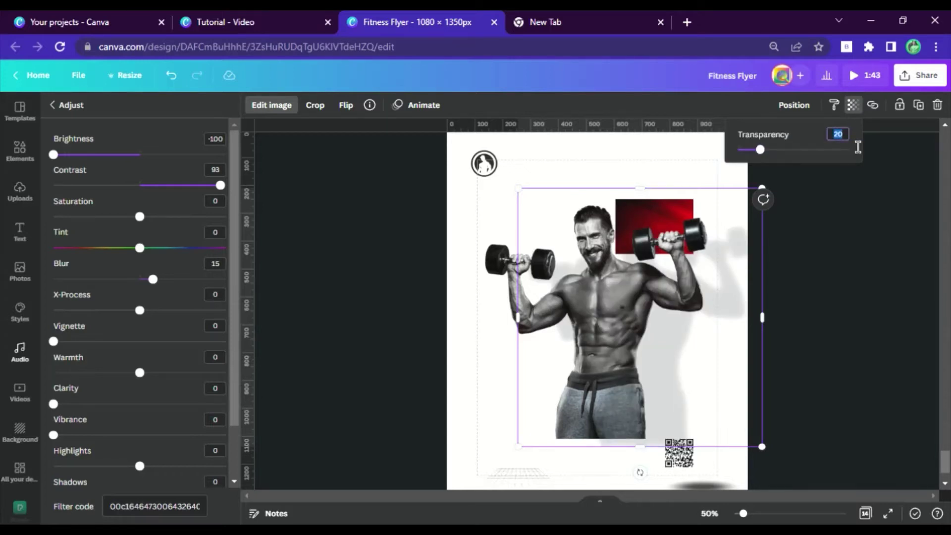
pyautogui.write('80')
pyautogui.press('Return')
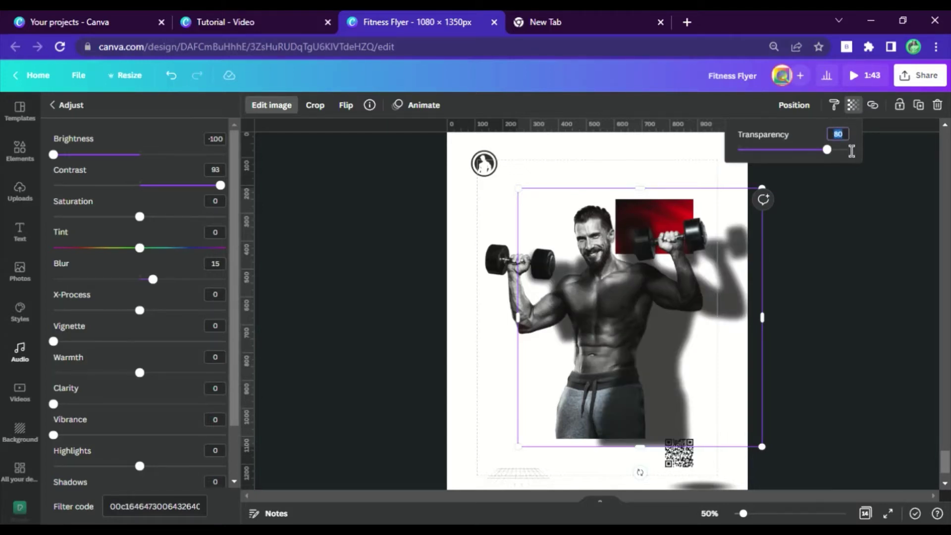
pyautogui.write('70')
pyautogui.press('Return')
pyautogui.click(832, 285)
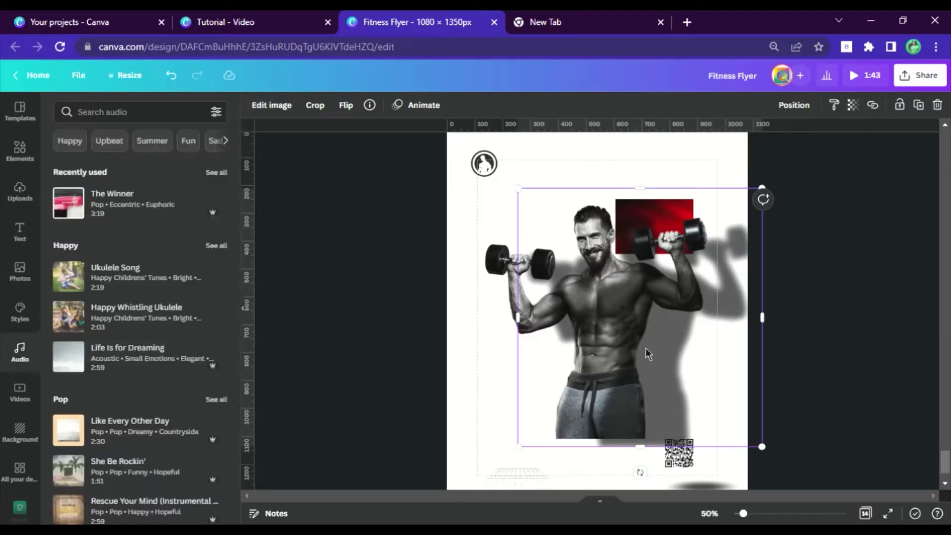
# Place the shadow copy slightly offset behind the man cutout, one layer backward, and trim its lower edge to match the cutout.
pyautogui.moveTo(708, 348); pyautogui.dragTo(671, 355)
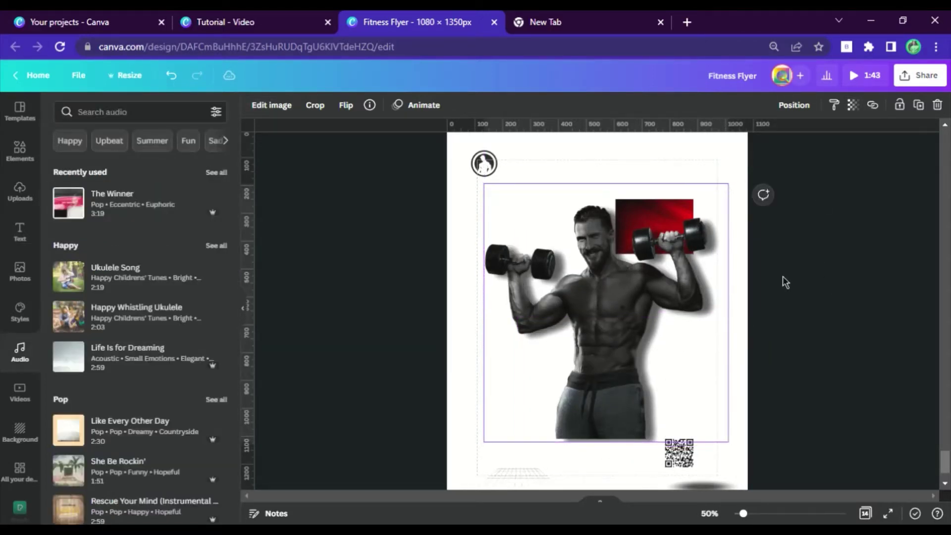
pyautogui.click(794, 105)
pyautogui.click(754, 150)
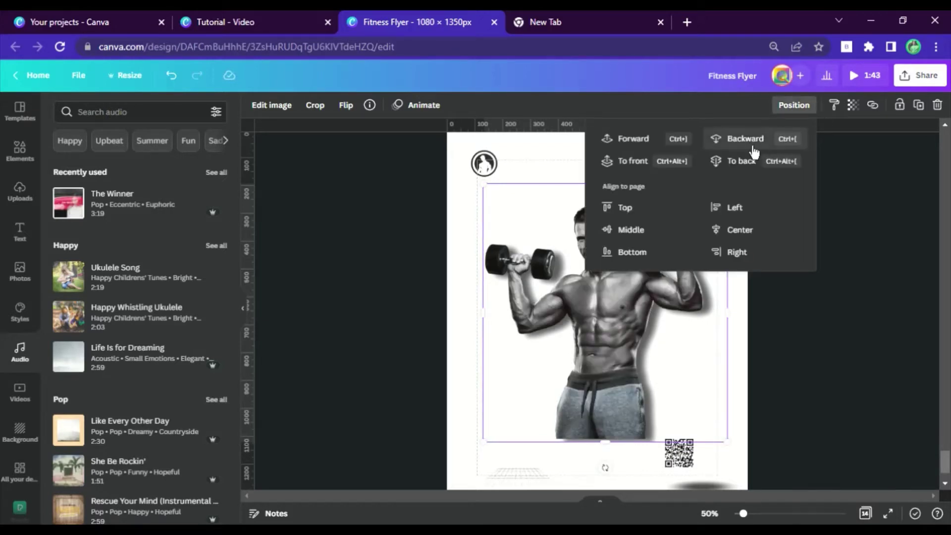
pyautogui.click(814, 313)
pyautogui.moveTo(610, 448); pyautogui.dragTo(612, 445)
pyautogui.click(827, 354)
# Crop the man cutout's upper edge down to eye level to uncover the red image, and select the red image.
pyautogui.click(650, 207)
pyautogui.moveTo(597, 181); pyautogui.dragTo(598, 240)
pyautogui.click(652, 215)
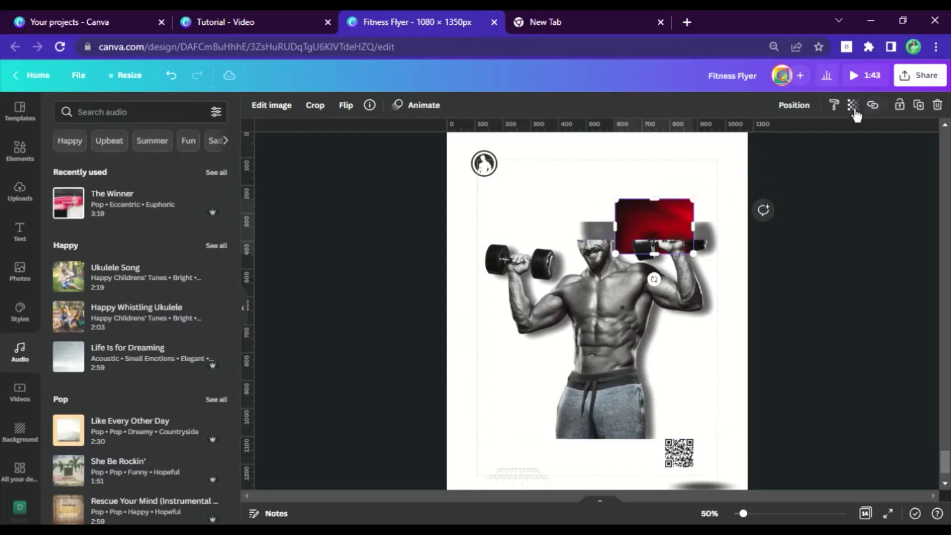
pyautogui.click(794, 105)
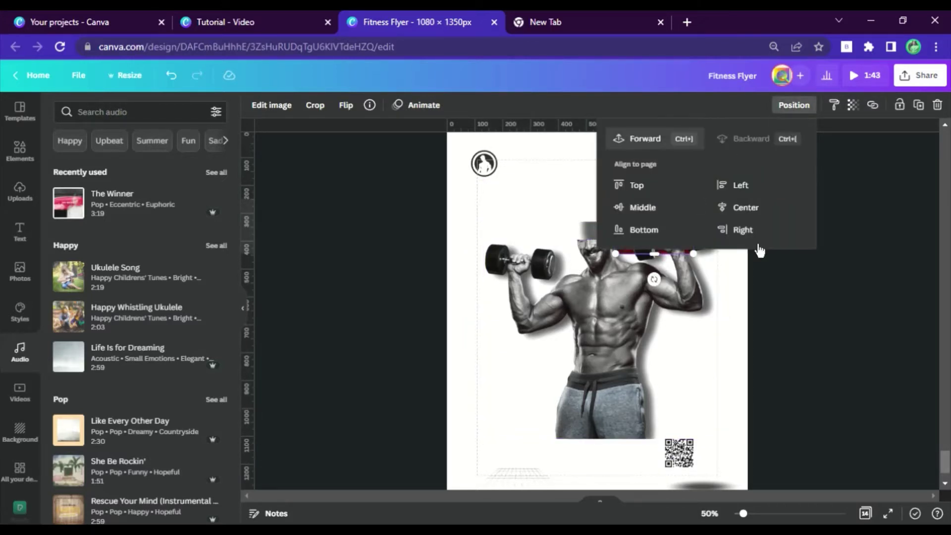
pyautogui.click(871, 301)
pyautogui.doubleClick(667, 222)
pyautogui.click(728, 259)
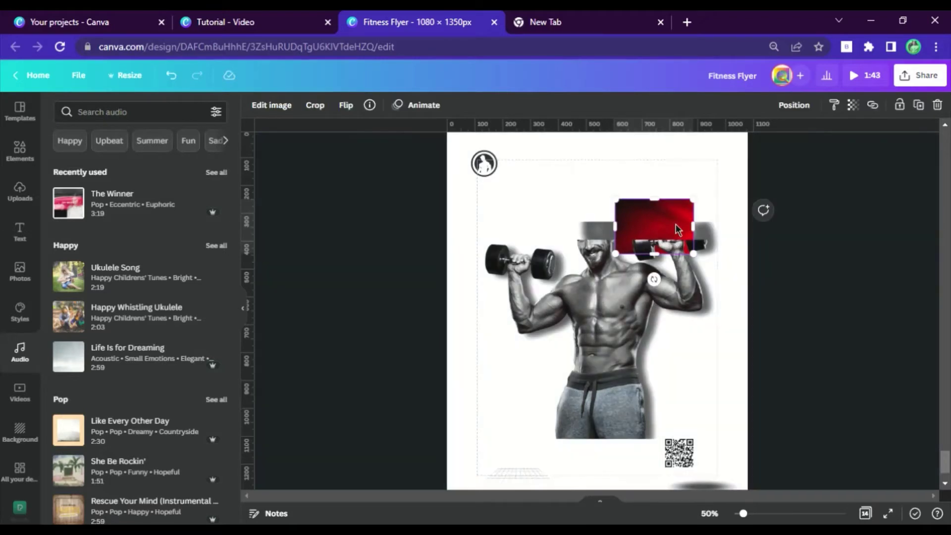
# Rotate the red image to portrait orientation and enlarge it behind the man's body.
pyautogui.moveTo(654, 278); pyautogui.dragTo(744, 230)
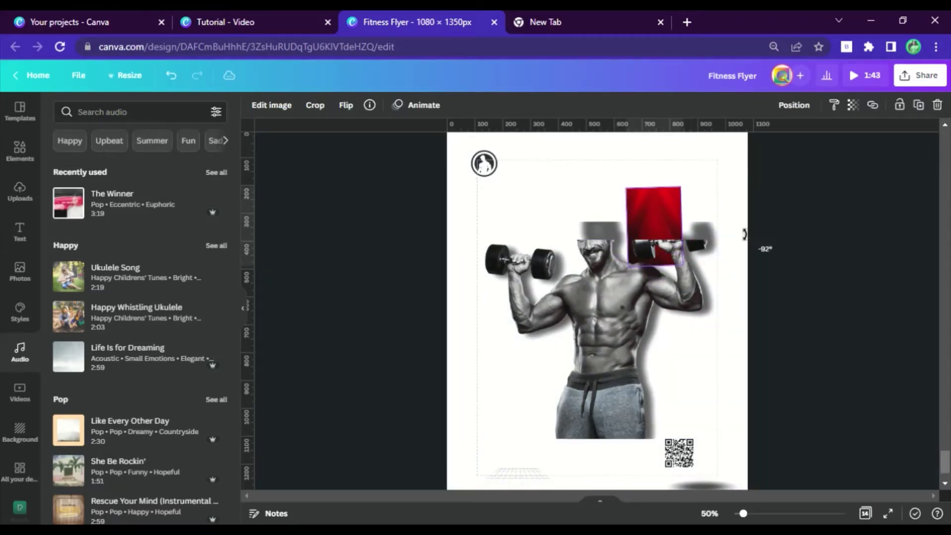
pyautogui.moveTo(657, 212); pyautogui.dragTo(759, 251)
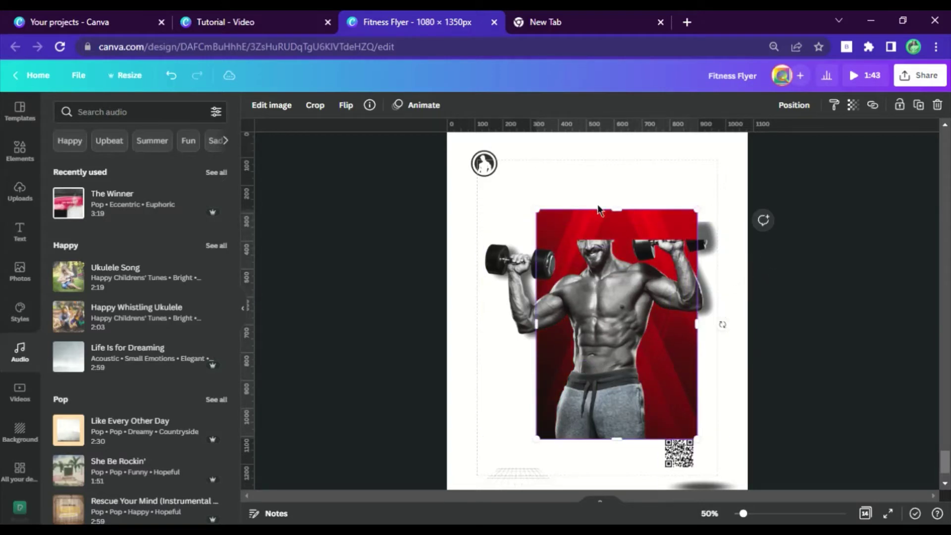
# Trim the red image's upper edge to the man's shoulder height and centre it horizontally behind his body.
pyautogui.moveTo(545, 238); pyautogui.dragTo(527, 238)
pyautogui.moveTo(633, 234); pyautogui.dragTo(632, 284)
pyautogui.moveTo(703, 358); pyautogui.dragTo(693, 360)
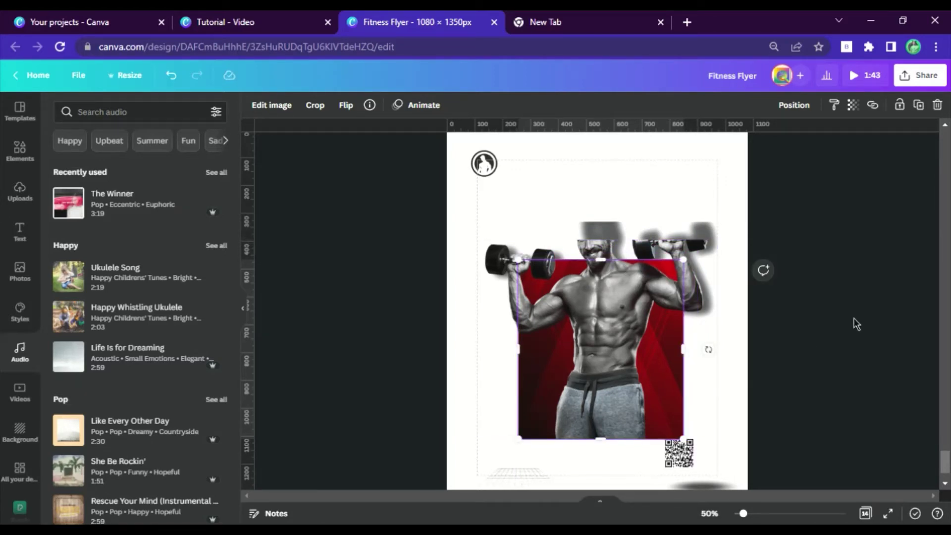
pyautogui.hotkey('shift', 'Right')
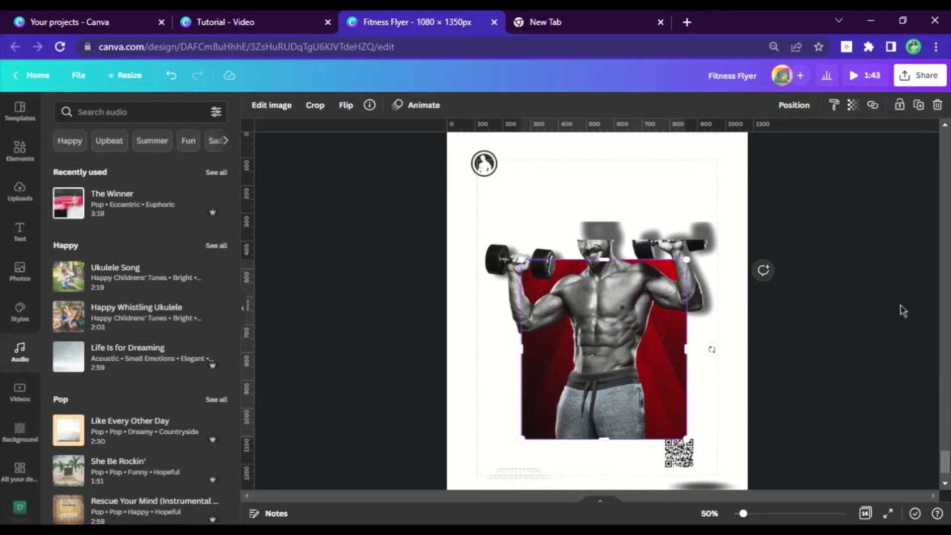
# Extend the man cutout's crop upward again to include his whole head and both dumbbells.
pyautogui.click(900, 306)
pyautogui.click(585, 251)
pyautogui.moveTo(597, 240); pyautogui.dragTo(607, 207)
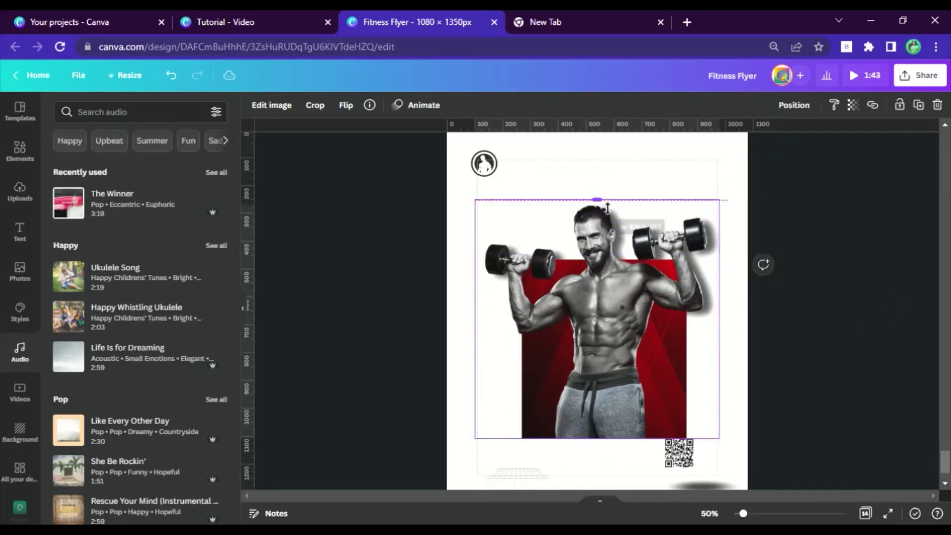
pyautogui.click(782, 337)
pyautogui.moveTo(663, 342); pyautogui.dragTo(659, 340)
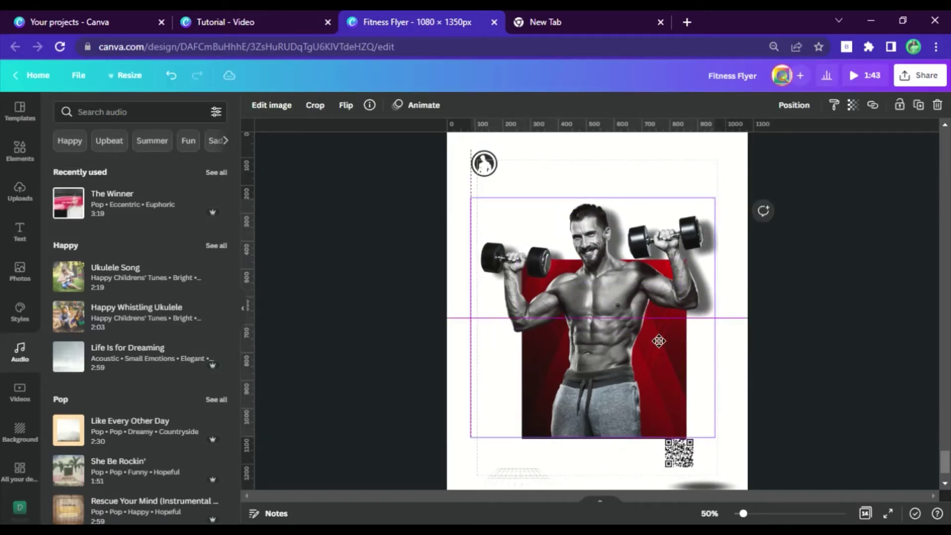
pyautogui.hotkey('ctrl', 'z')
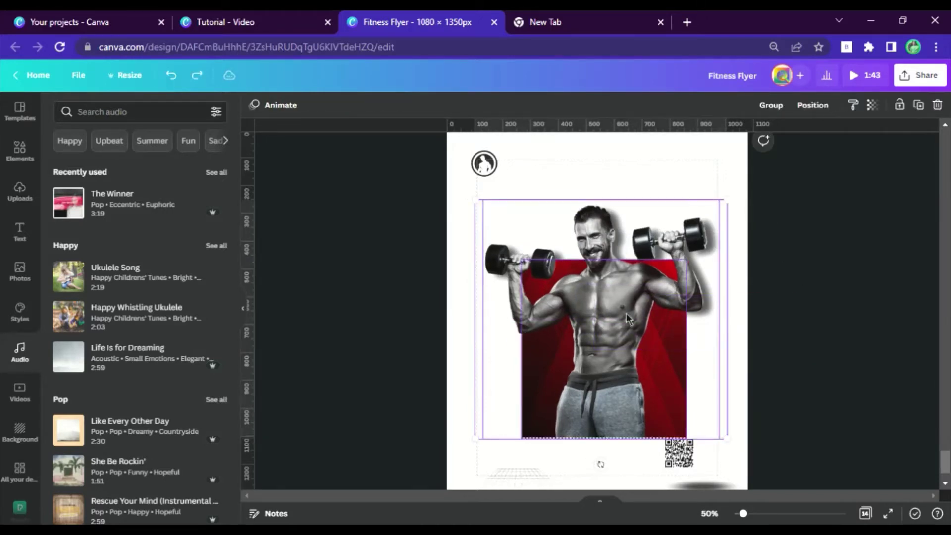
# Move the man cutout, its shadow and the red image together slightly up and to the left.
pyautogui.hotkey('ctrl', 'y')
pyautogui.hotkey('ctrl', 'z')
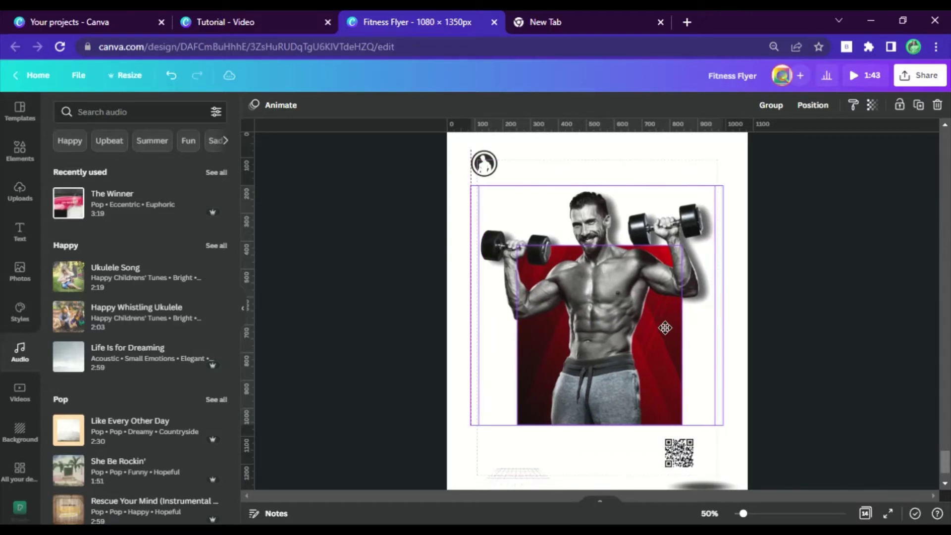
pyautogui.click(828, 323)
# Trim the red image's upper edge slightly, narrowing the man cutout to reach it and restoring the cutout to about 835 px wide.
pyautogui.click(698, 254)
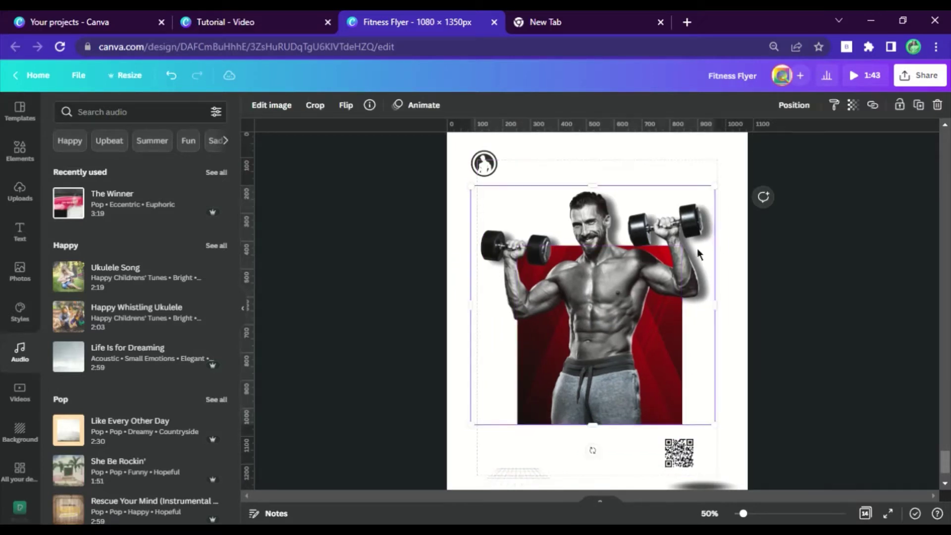
pyautogui.moveTo(719, 262); pyautogui.dragTo(655, 257)
pyautogui.click(681, 263)
pyautogui.click(626, 289)
pyautogui.doubleClick(626, 289)
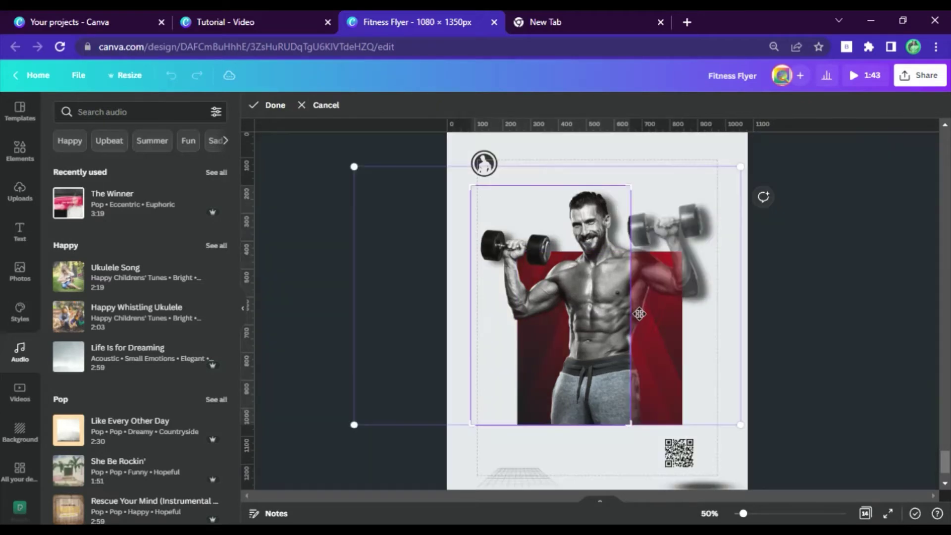
pyautogui.click(805, 318)
pyautogui.moveTo(639, 314); pyautogui.dragTo(712, 314)
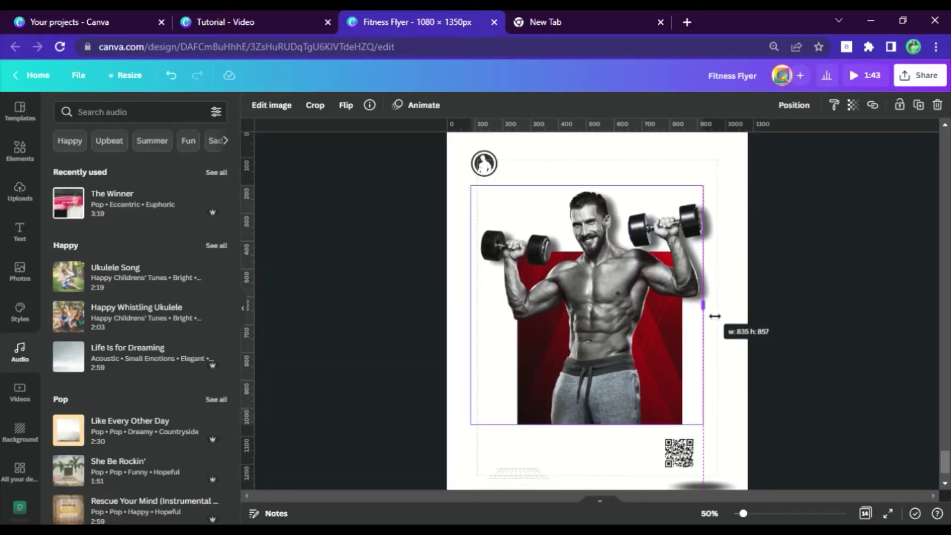
# Send the red image one layer backward, narrowing the man cutout's right side to reach it and restoring the cutout's width.
pyautogui.moveTo(715, 316); pyautogui.dragTo(664, 319)
pyautogui.click(677, 339)
pyautogui.click(791, 105)
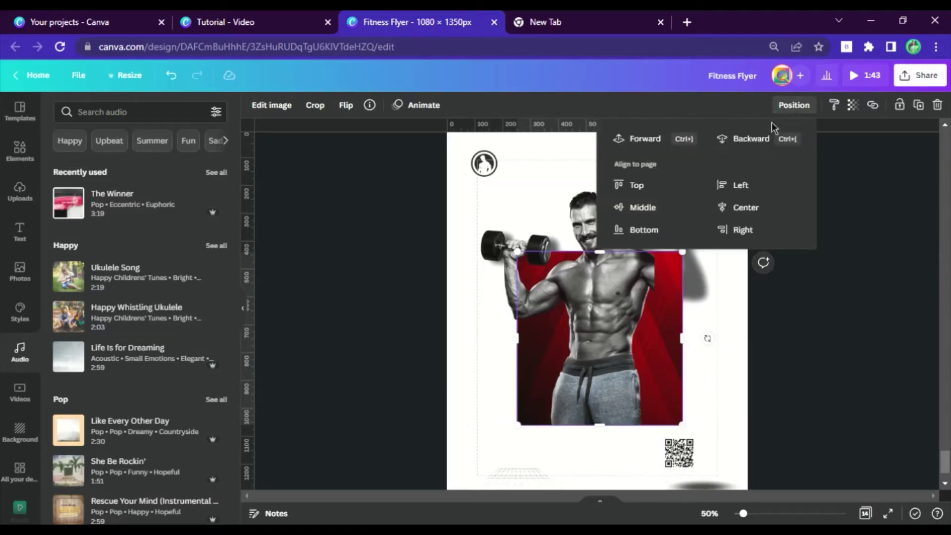
pyautogui.click(758, 140)
pyautogui.click(808, 305)
pyautogui.click(617, 310)
pyautogui.moveTo(667, 319); pyautogui.dragTo(725, 315)
pyautogui.click(820, 325)
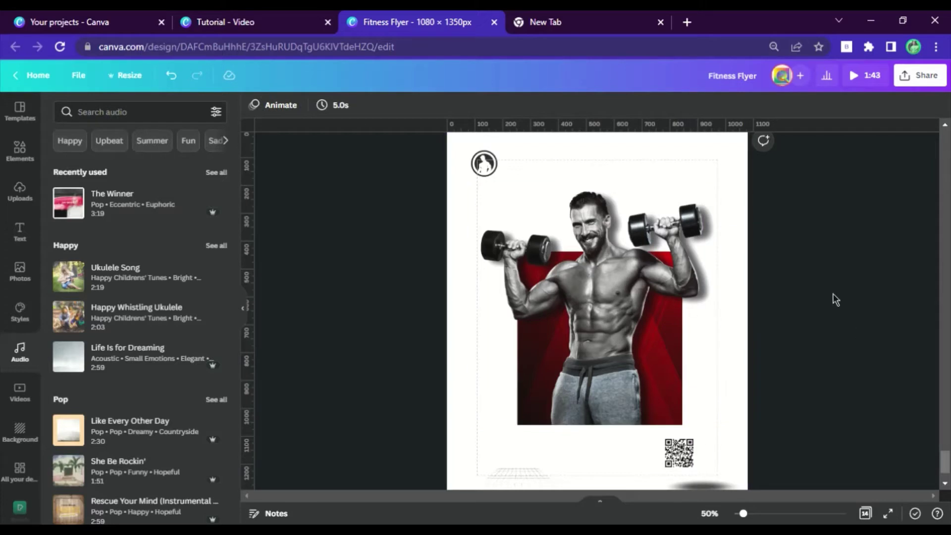
# Add a white square over the red image's lower right part, and move the QR code to the left of the image.
pyautogui.click(29, 148)
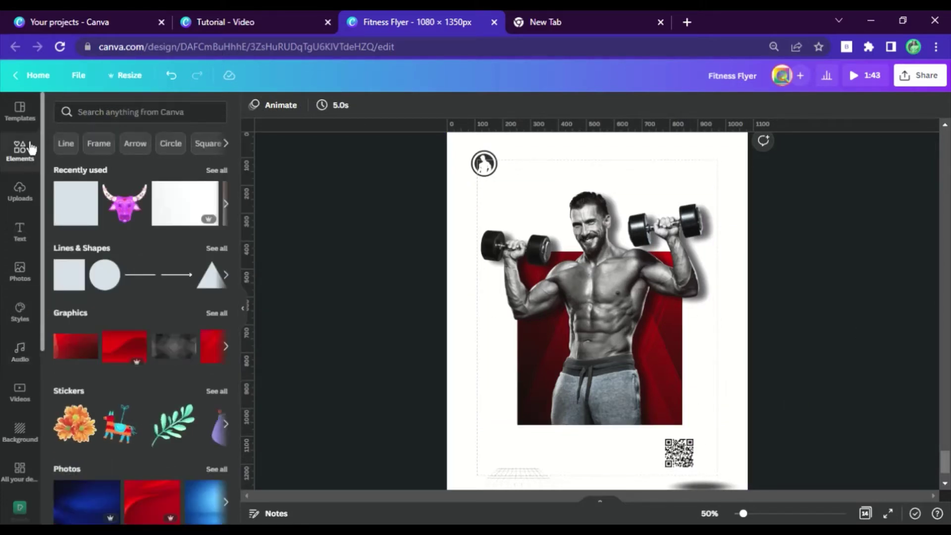
pyautogui.click(80, 201)
pyautogui.click(314, 105)
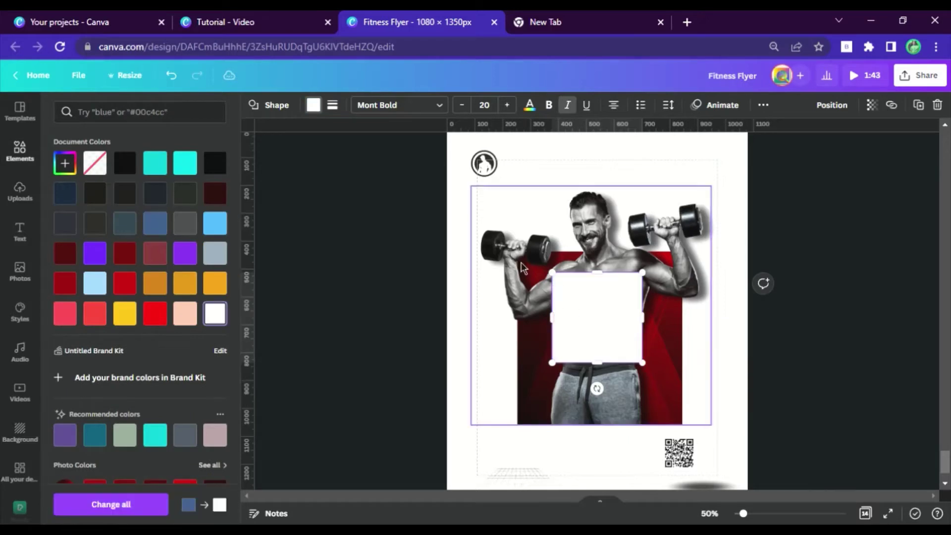
pyautogui.press('Escape')
pyautogui.click(601, 327)
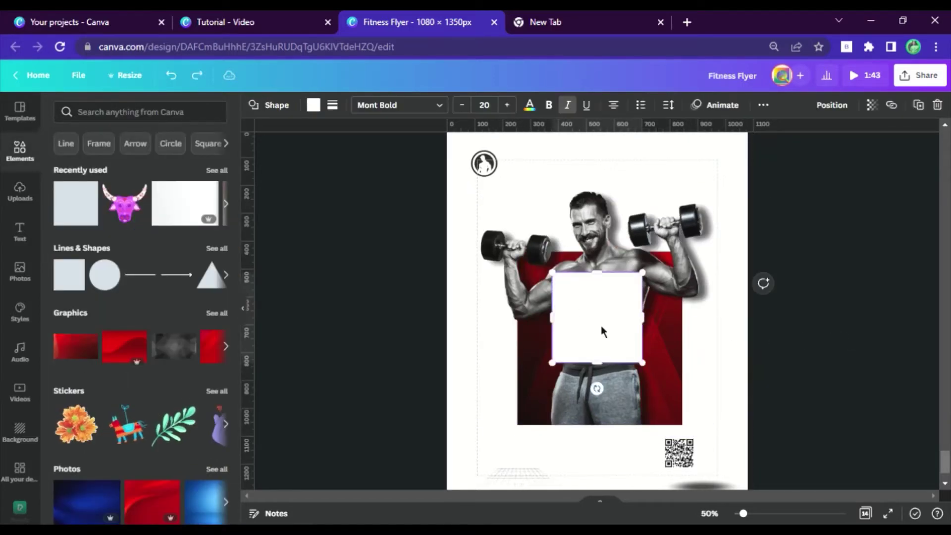
pyautogui.moveTo(602, 327); pyautogui.dragTo(647, 423)
pyautogui.moveTo(690, 465); pyautogui.dragTo(496, 421)
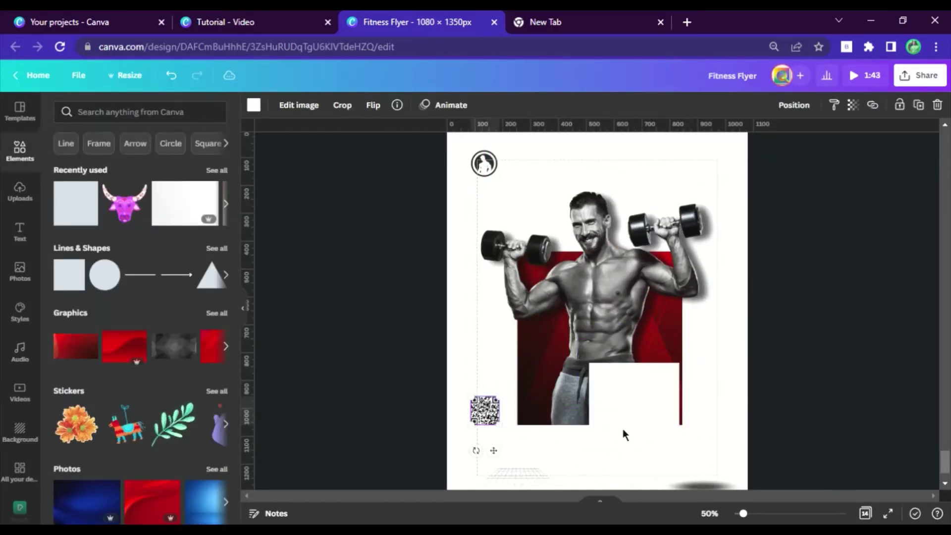
# Widen the white square into a rectangle and tilt it to cut off the red image's lower right corner diagonally.
pyautogui.click(621, 428)
pyautogui.moveTo(690, 424); pyautogui.dragTo(705, 432)
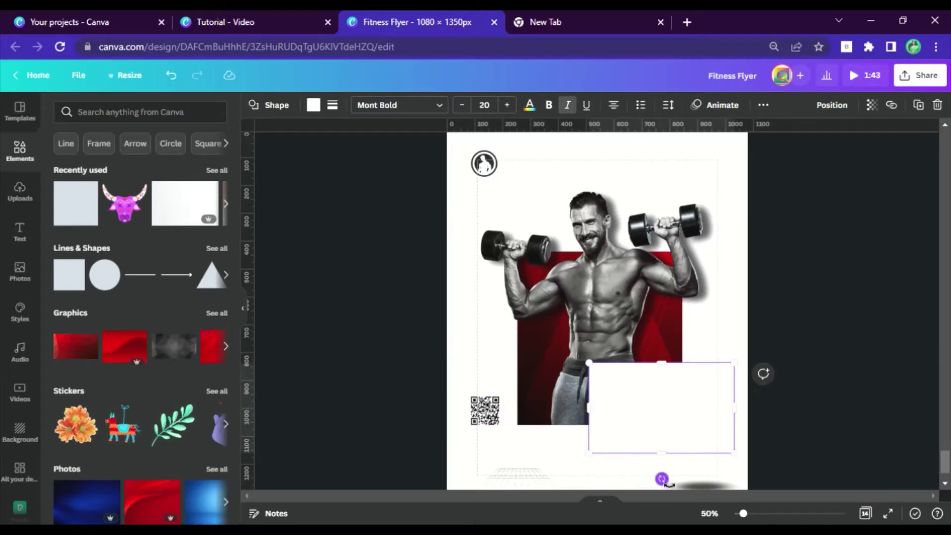
pyautogui.moveTo(662, 479); pyautogui.dragTo(714, 471)
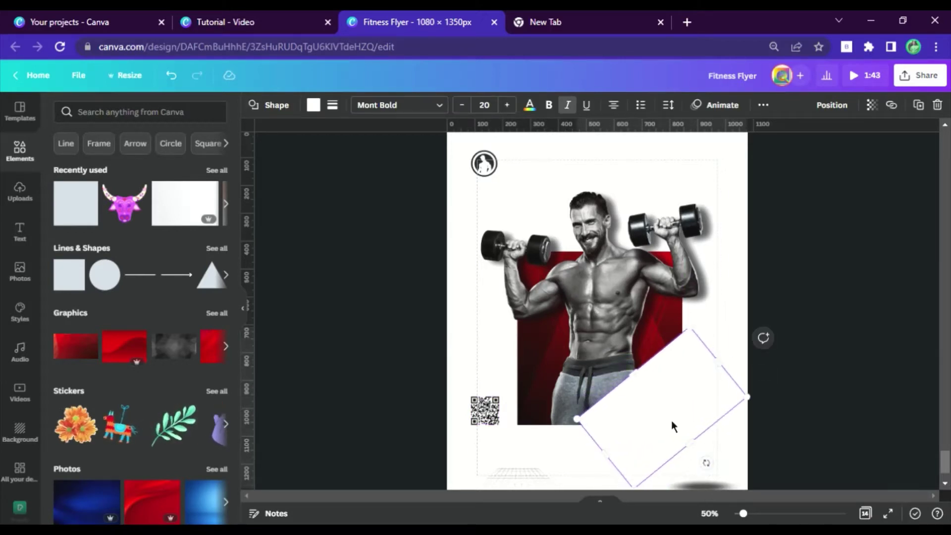
pyautogui.click(826, 327)
pyautogui.scroll(-1, 831, 327)
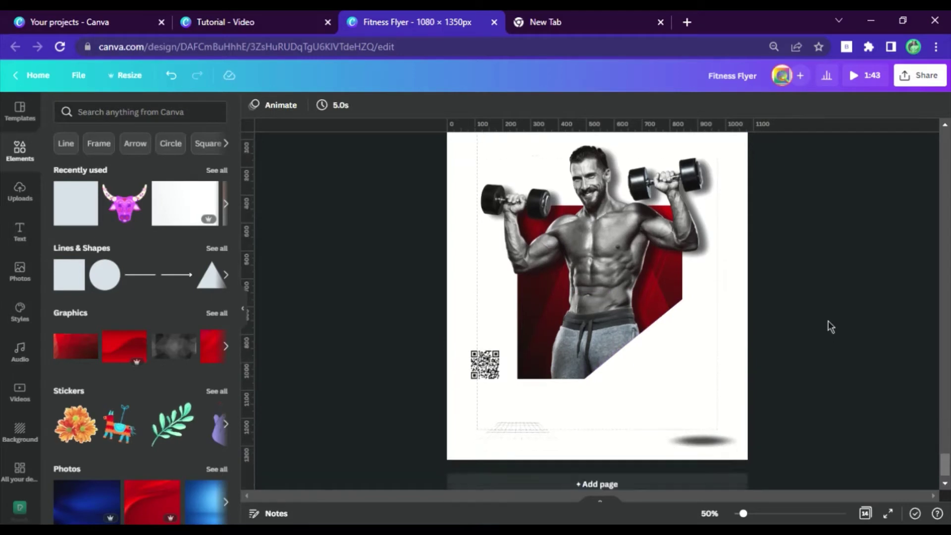
pyautogui.click(671, 324)
pyautogui.hotkey('ctrl', 'v')
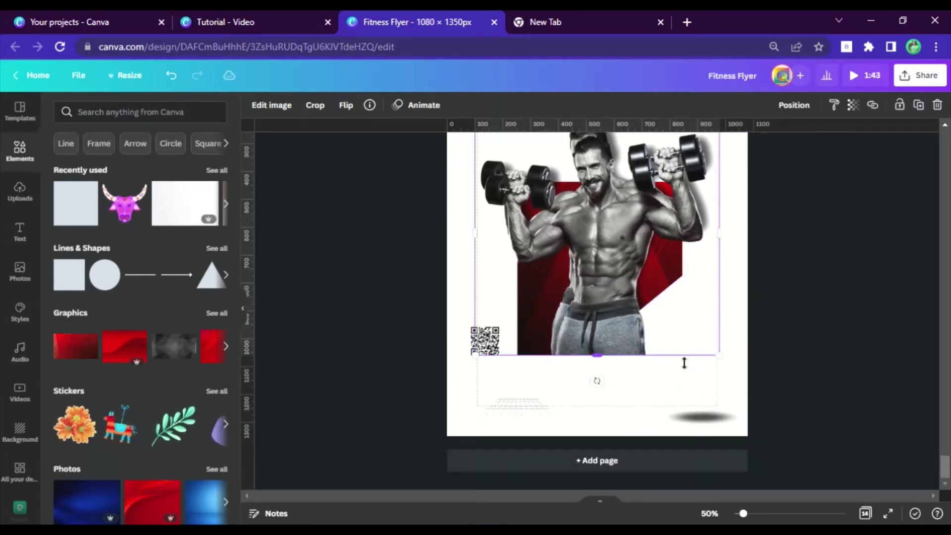
pyautogui.hotkey('ctrl', 'a')
pyautogui.click(825, 335)
pyautogui.click(604, 262)
pyautogui.hotkey('ctrl', 'z')
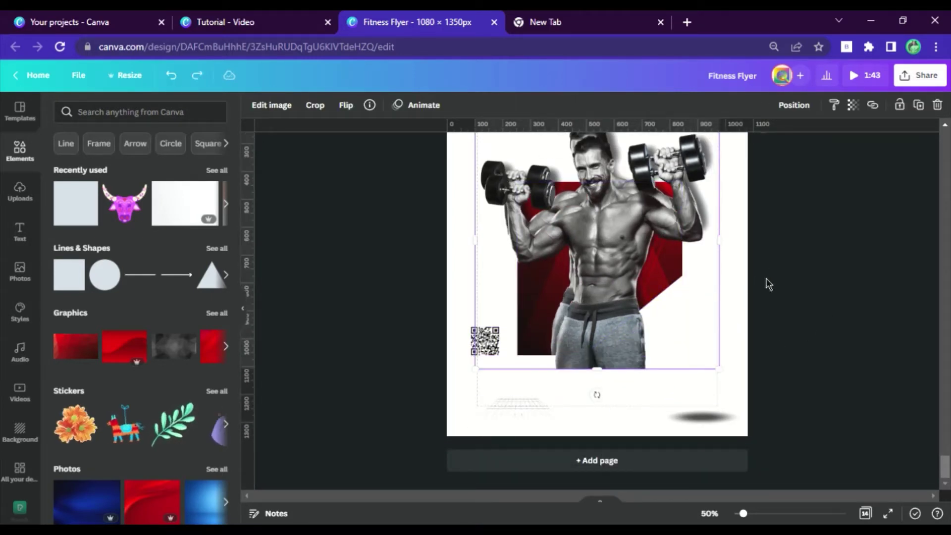
pyautogui.click(768, 284)
pyautogui.hotkey('ctrl', 'z')
# Place a copy of the tilted white rectangle over the red image's upper left corner and send it behind the man cutout.
pyautogui.click(668, 338)
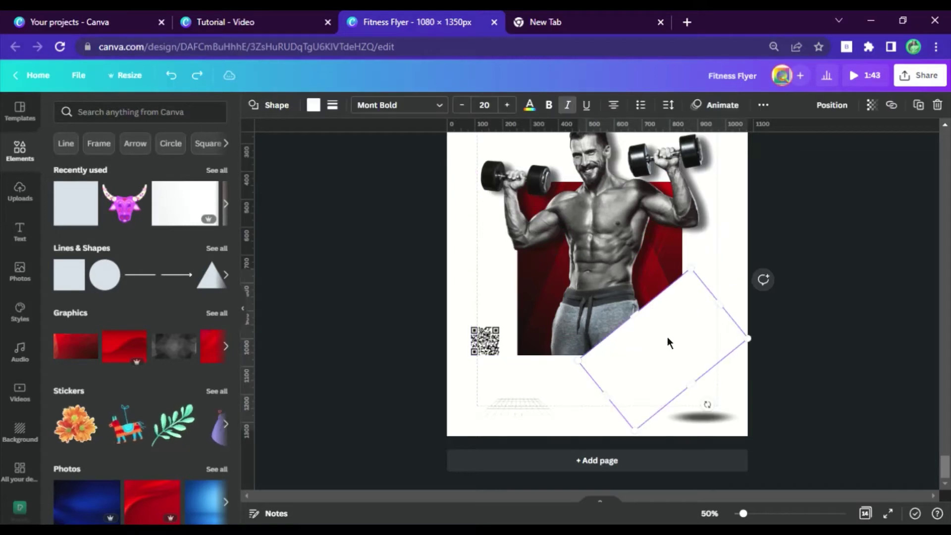
pyautogui.moveTo(667, 350); pyautogui.dragTo(536, 188)
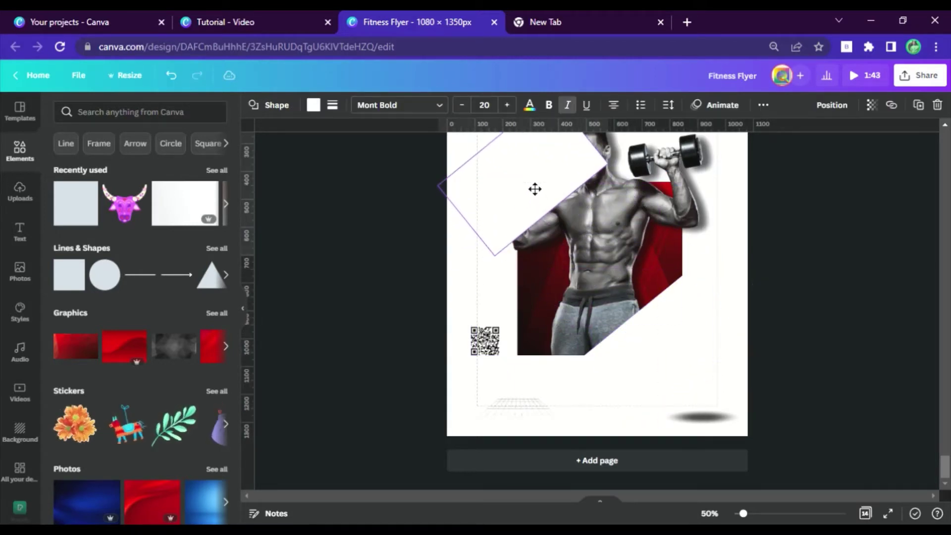
pyautogui.click(829, 106)
pyautogui.click(775, 141)
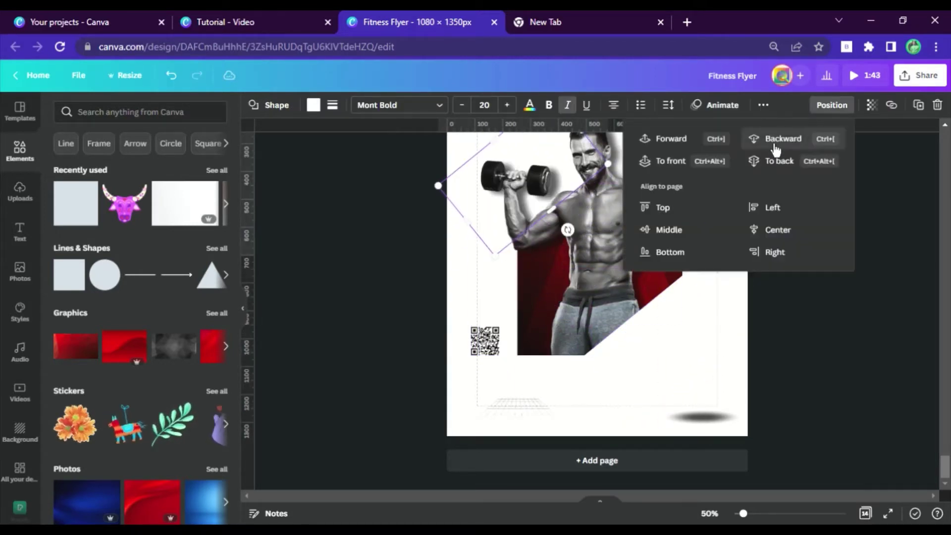
pyautogui.click(863, 338)
pyautogui.scroll(3, 852, 317)
pyautogui.scroll(-3, 859, 261)
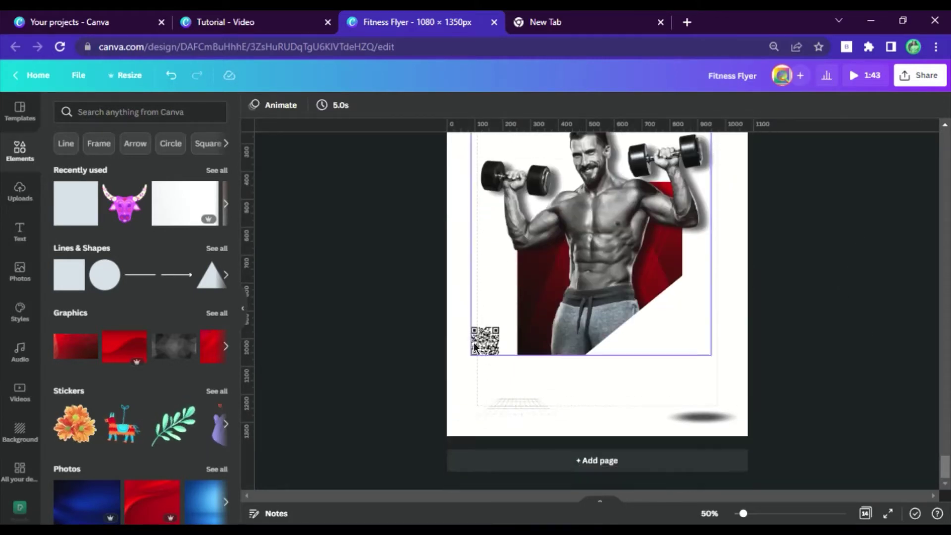
# Move the oval shadow beside the red image's left edge, and enlarge the perspective grid across the page bottom in front of the other elements.
pyautogui.click(698, 422)
pyautogui.moveTo(699, 423); pyautogui.dragTo(480, 298)
pyautogui.click(569, 424)
pyautogui.moveTo(649, 439); pyautogui.dragTo(932, 505)
pyautogui.moveTo(738, 442); pyautogui.dragTo(697, 366)
pyautogui.click(795, 113)
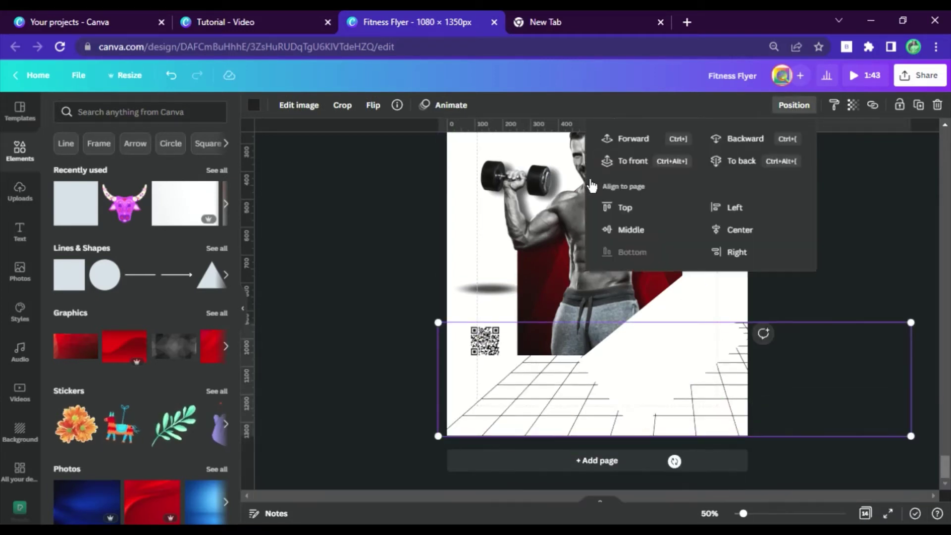
pyautogui.click(639, 161)
# Tilt and enlarge the perspective grid so it fills the page's lower right corner along the red image's diagonal cut.
pyautogui.moveTo(675, 462); pyautogui.dragTo(754, 425)
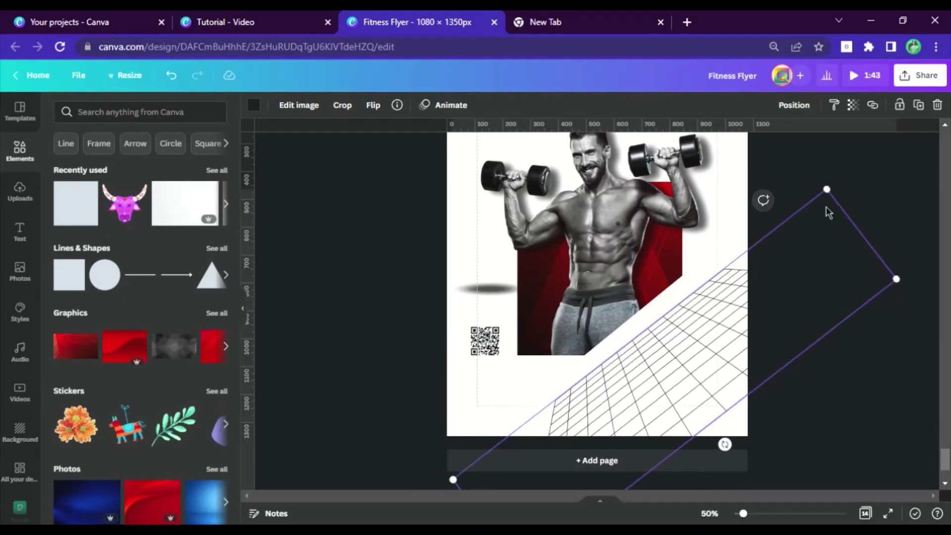
pyautogui.moveTo(896, 279); pyautogui.dragTo(915, 270)
pyautogui.moveTo(640, 368); pyautogui.dragTo(577, 299)
pyautogui.moveTo(391, 410); pyautogui.dragTo(119, 317)
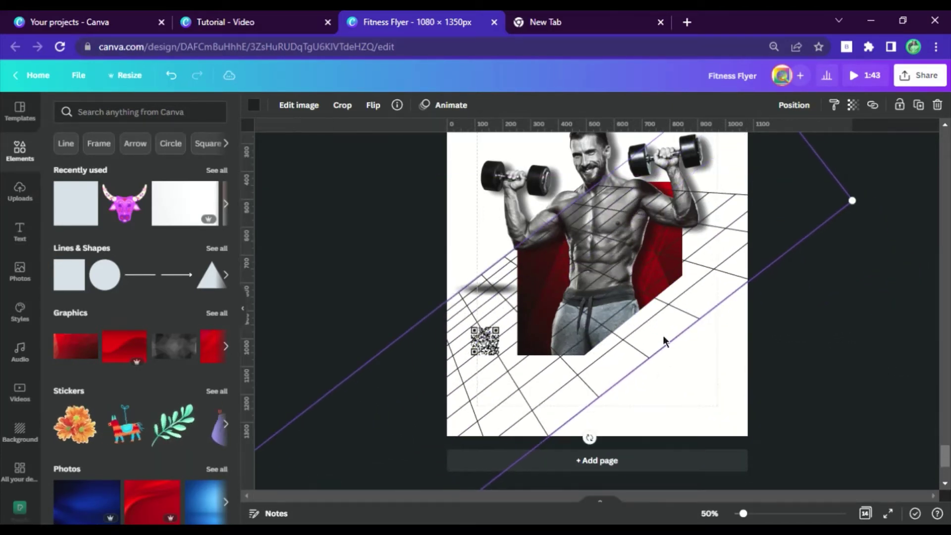
pyautogui.moveTo(664, 340); pyautogui.dragTo(740, 352)
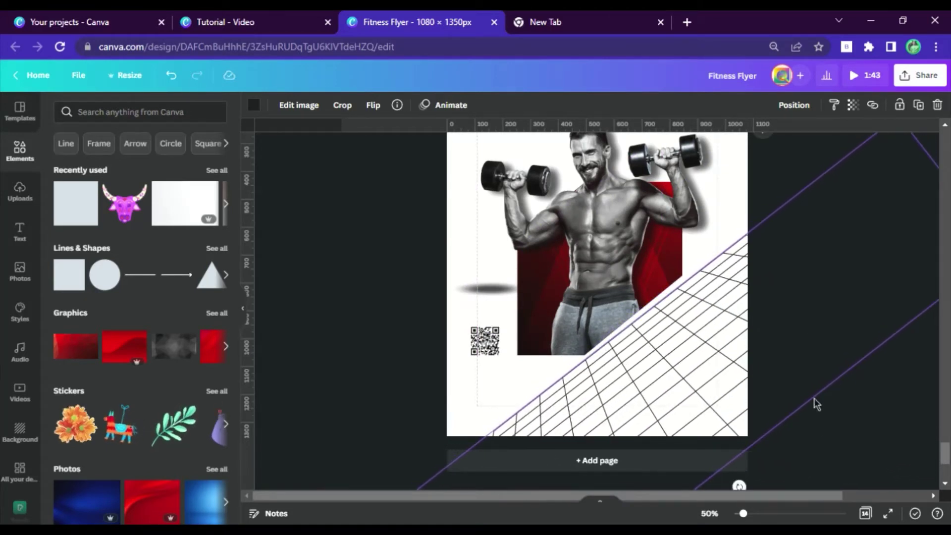
pyautogui.scroll(-2, 733, 450)
pyautogui.moveTo(750, 428); pyautogui.dragTo(757, 428)
pyautogui.moveTo(728, 330); pyautogui.dragTo(727, 330)
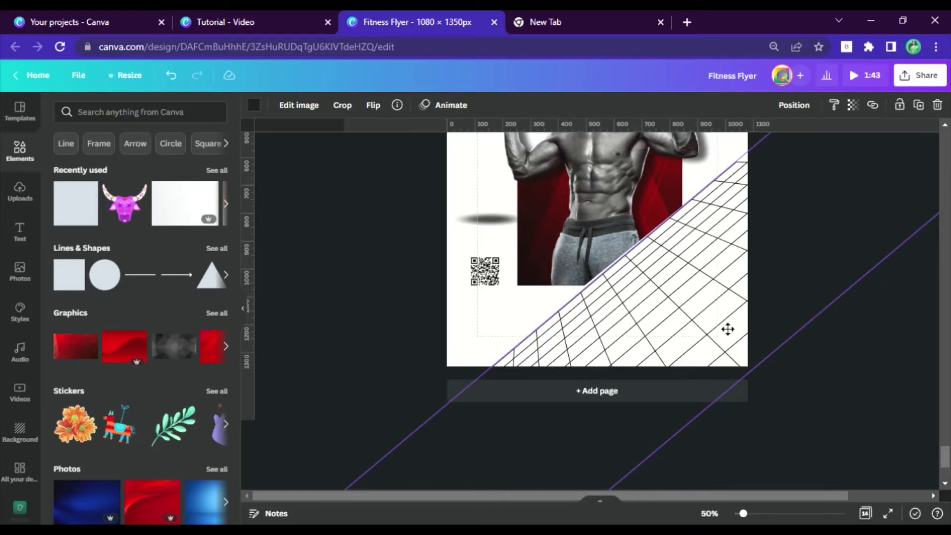
pyautogui.moveTo(750, 427); pyautogui.dragTo(743, 425)
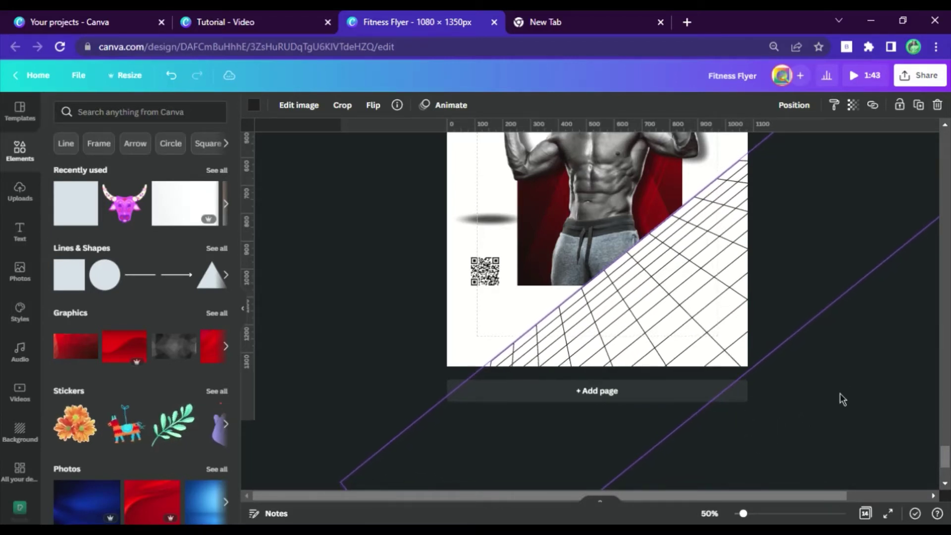
# Set the perspective grid's transparency to 20.
pyautogui.click(853, 105)
pyautogui.write('2')
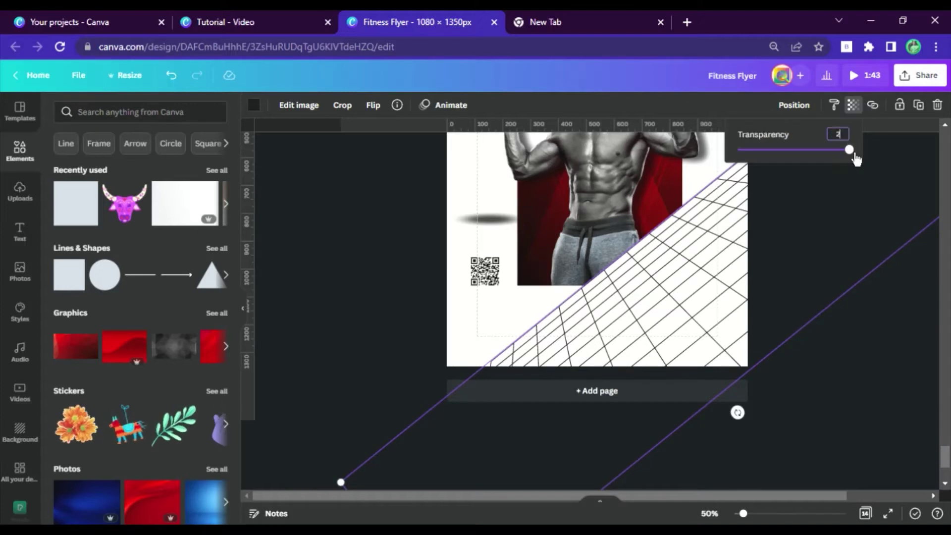
pyautogui.write('0')
pyautogui.click(842, 359)
pyautogui.scroll(2, 842, 359)
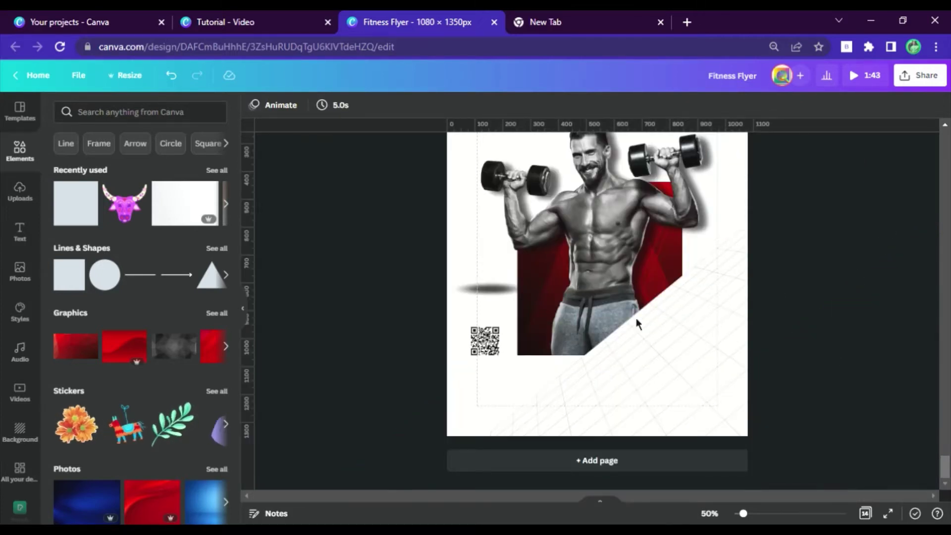
pyautogui.click(646, 413)
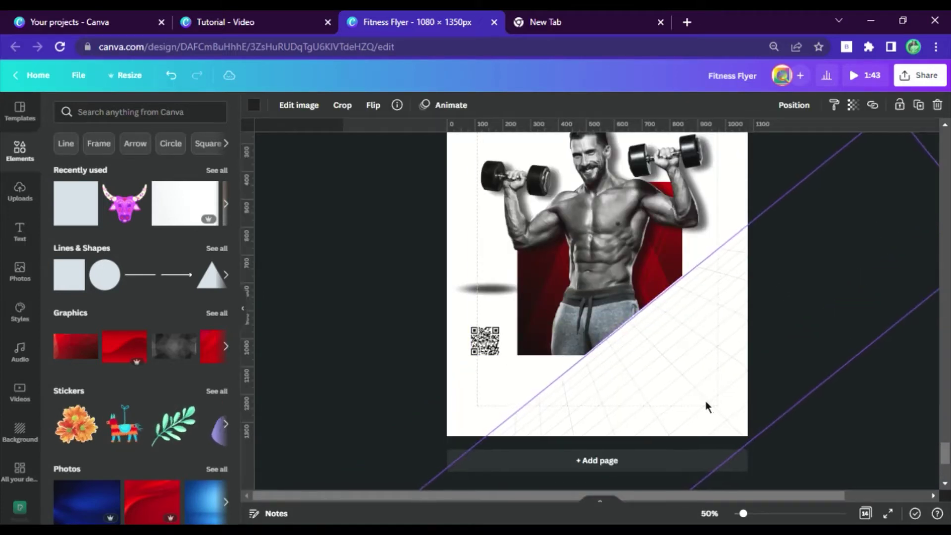
pyautogui.click(817, 436)
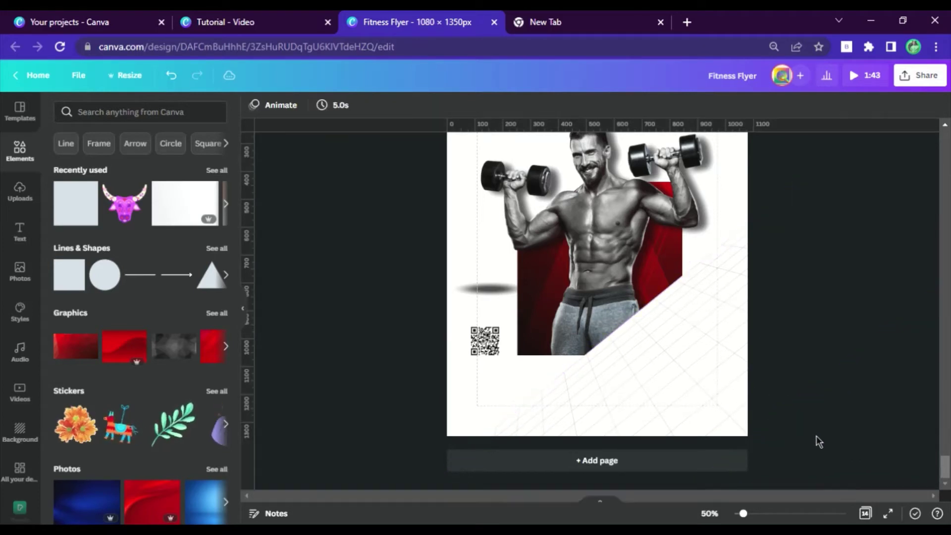
# Enlarge and tilt the oval shadow, bring it to the front, and place it along the red image's lower diagonal edge.
pyautogui.click(463, 289)
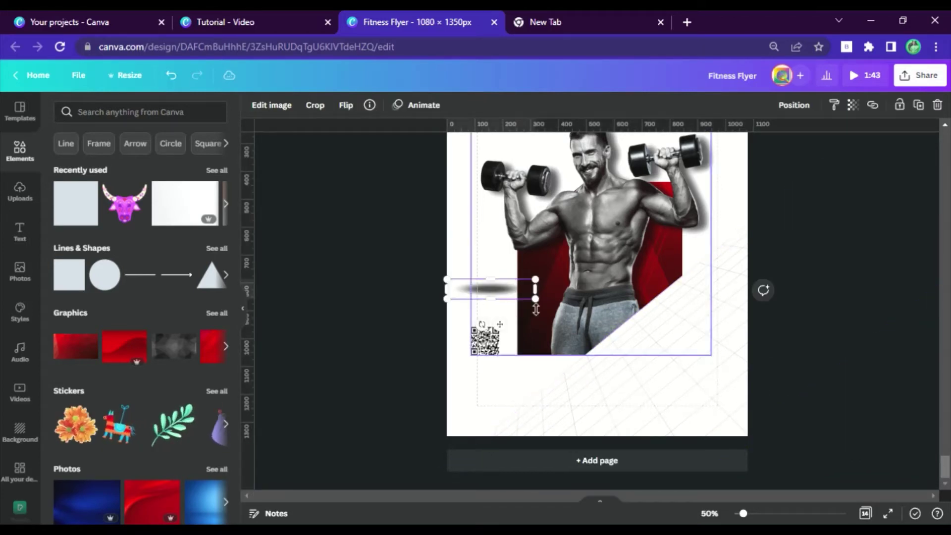
pyautogui.moveTo(535, 299); pyautogui.dragTo(714, 335)
pyautogui.moveTo(578, 339); pyautogui.dragTo(605, 347)
pyautogui.click(799, 115)
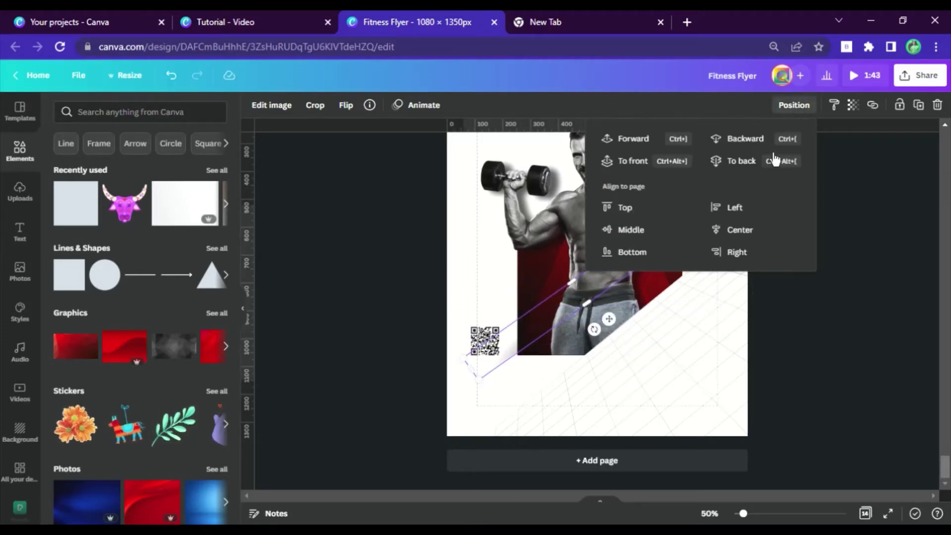
pyautogui.click(652, 157)
pyautogui.moveTo(559, 322); pyautogui.dragTo(625, 330)
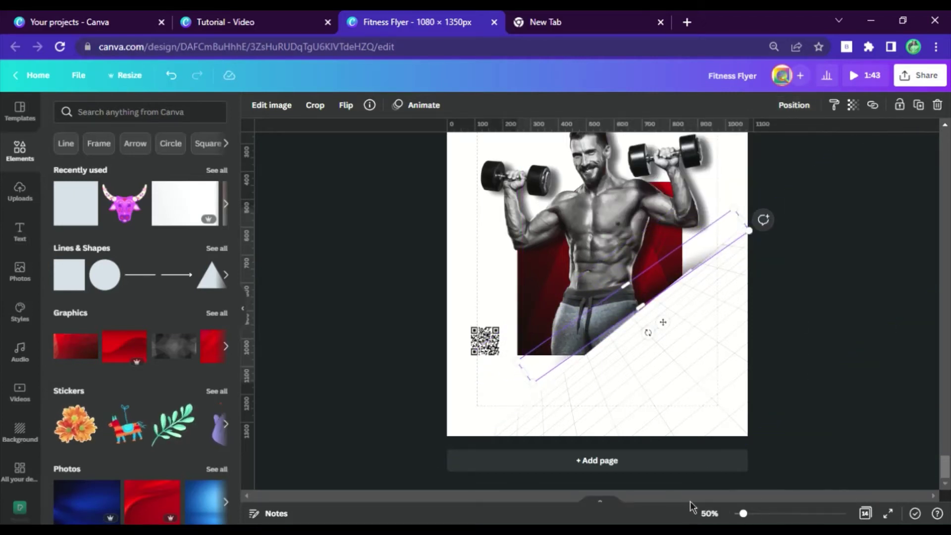
# Fine-tune the shadow's tilt and position to match the diagonal cut, and shorten its lower left end.
pyautogui.click(710, 513)
pyautogui.click(711, 369)
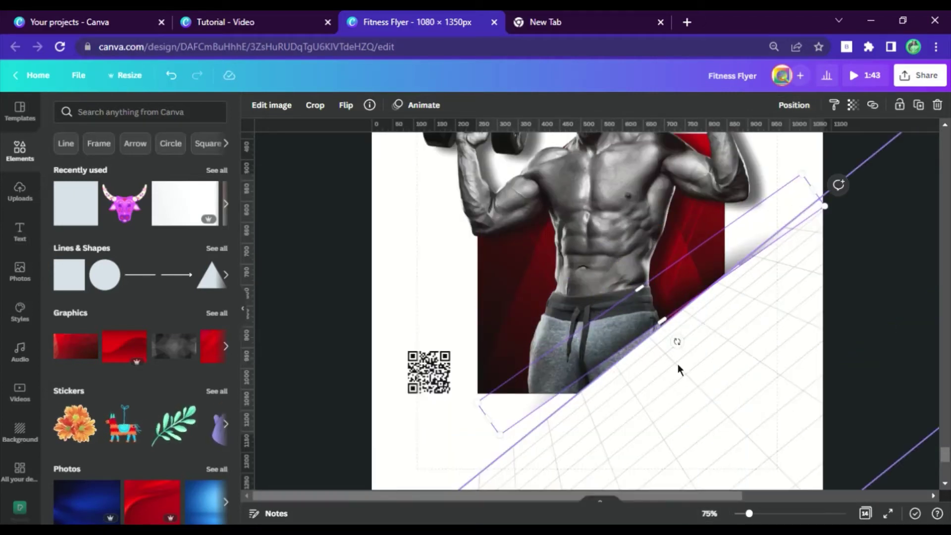
pyautogui.moveTo(677, 341); pyautogui.dragTo(689, 354)
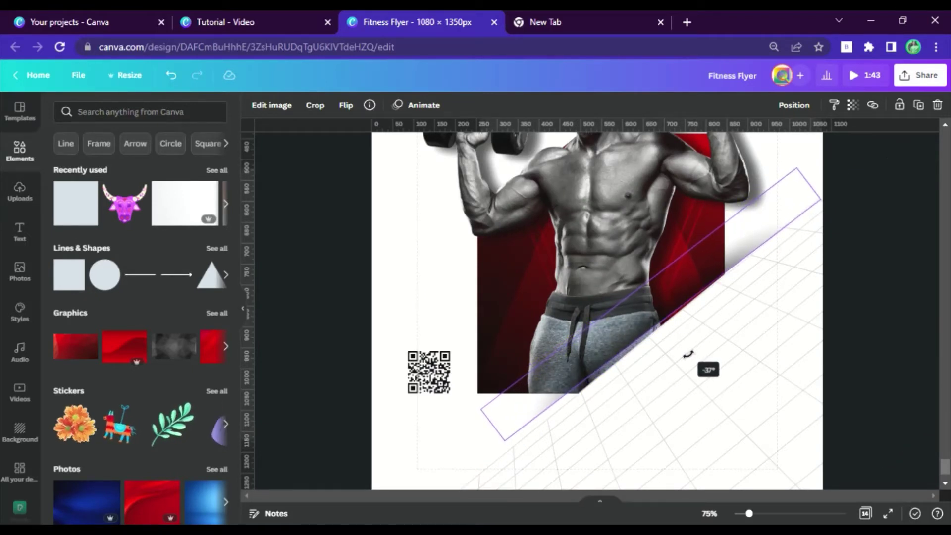
pyautogui.moveTo(678, 297); pyautogui.dragTo(664, 311)
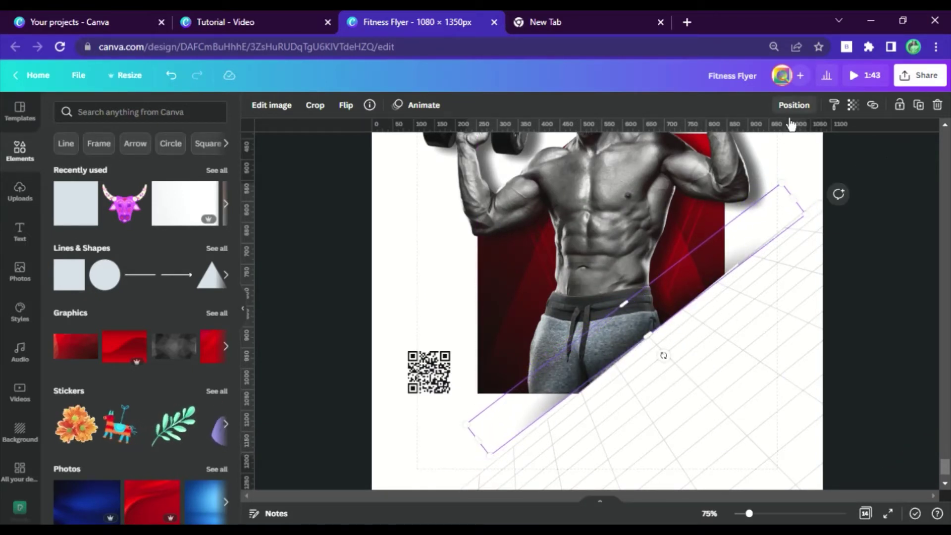
pyautogui.click(793, 106)
pyautogui.click(665, 361)
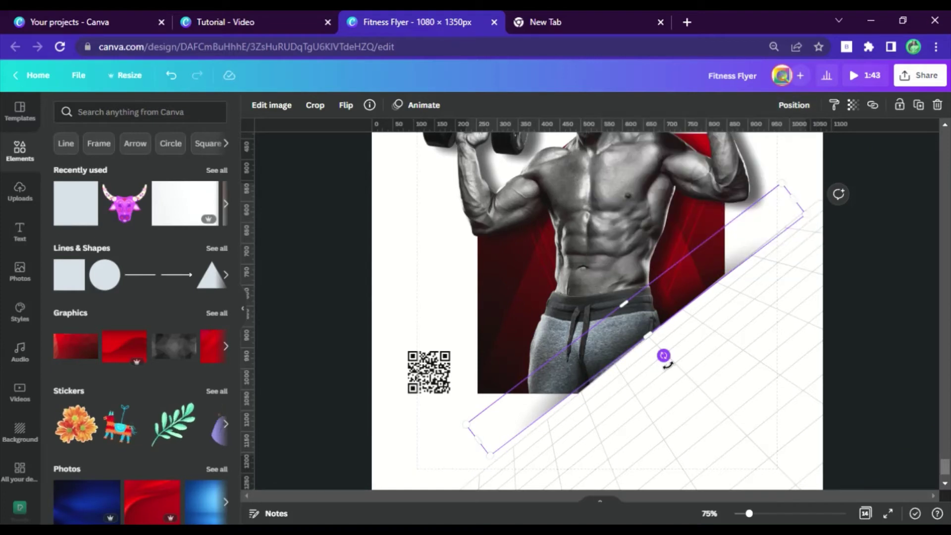
pyautogui.moveTo(667, 364); pyautogui.dragTo(681, 355)
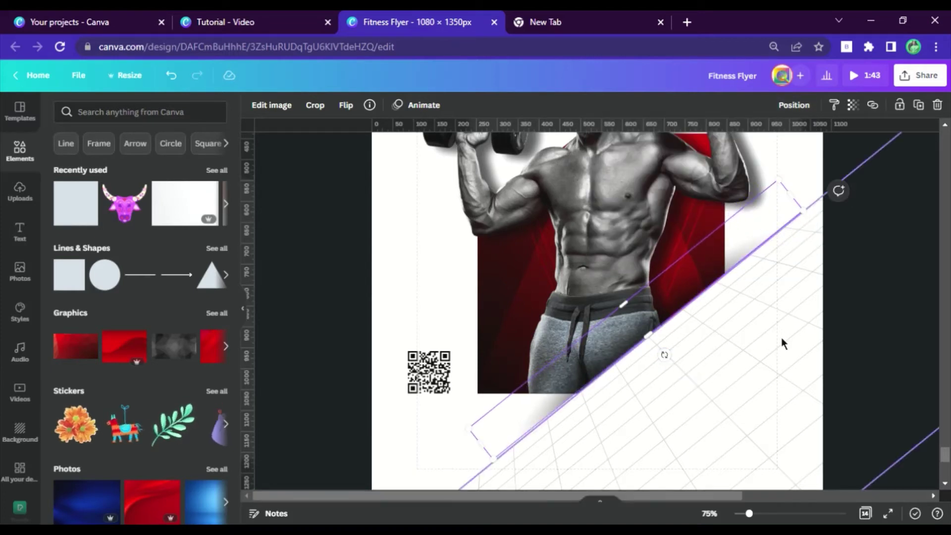
pyautogui.moveTo(478, 439); pyautogui.dragTo(592, 398)
pyautogui.click(484, 347)
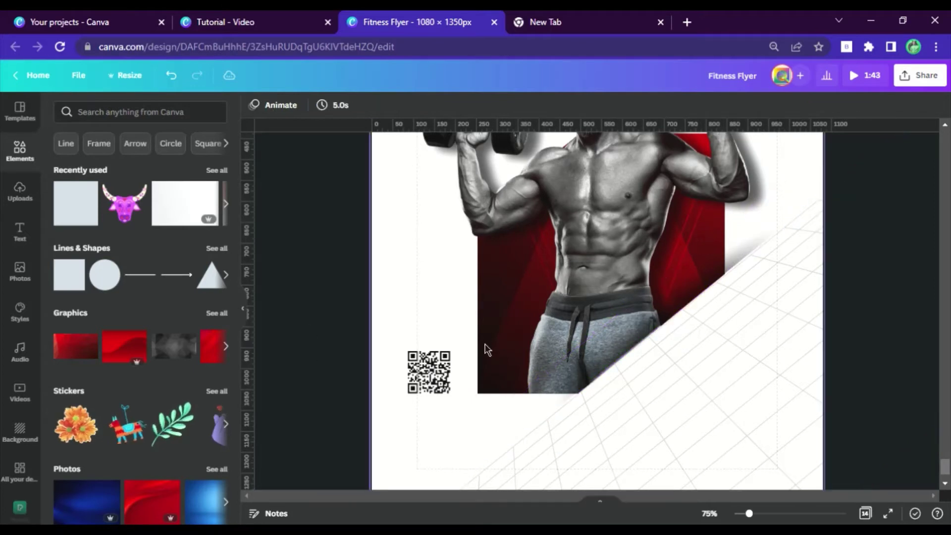
# Nudge the shadow slightly left and down so it sits tight against the diagonal edge of the grid.
pyautogui.click(752, 237)
pyautogui.press('Left')
pyautogui.press('Left')
pyautogui.press('Left')
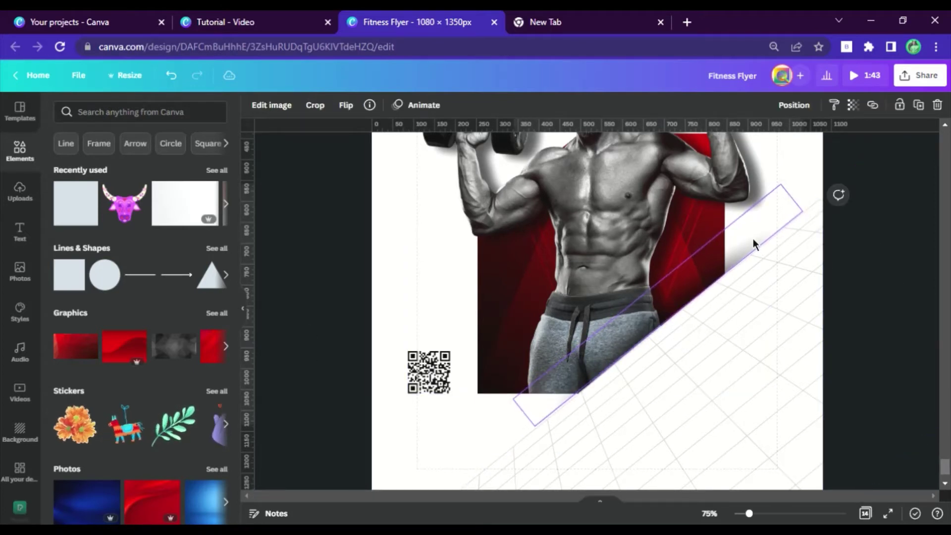
pyautogui.press('Down')
pyautogui.press('Down')
pyautogui.press('Down')
pyautogui.press('Left')
pyautogui.press('Left')
pyautogui.press('Left')
pyautogui.press('Down')
pyautogui.press('Down')
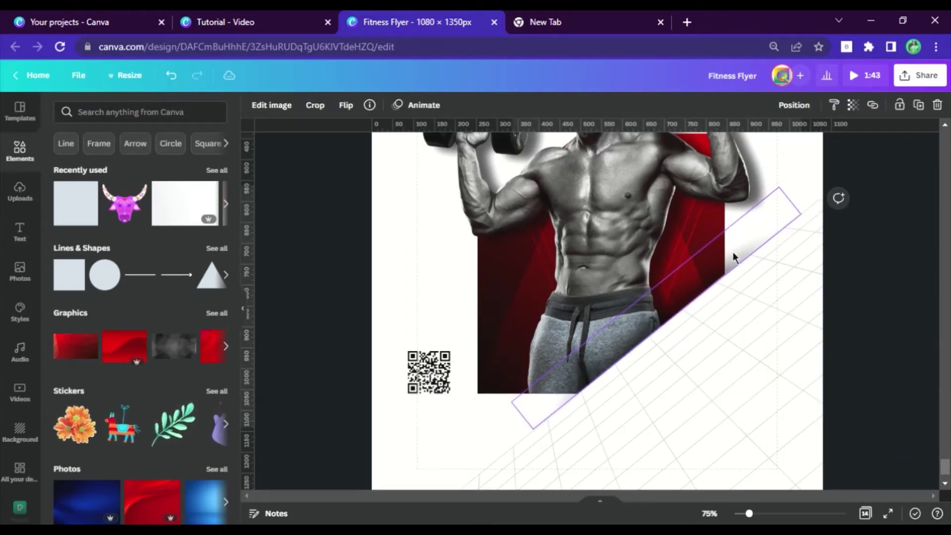
pyautogui.click(364, 284)
# Copy the TURN FAT INTO FIT text from the previous page and paste it onto page 14.
pyautogui.scroll(6, 817, 237)
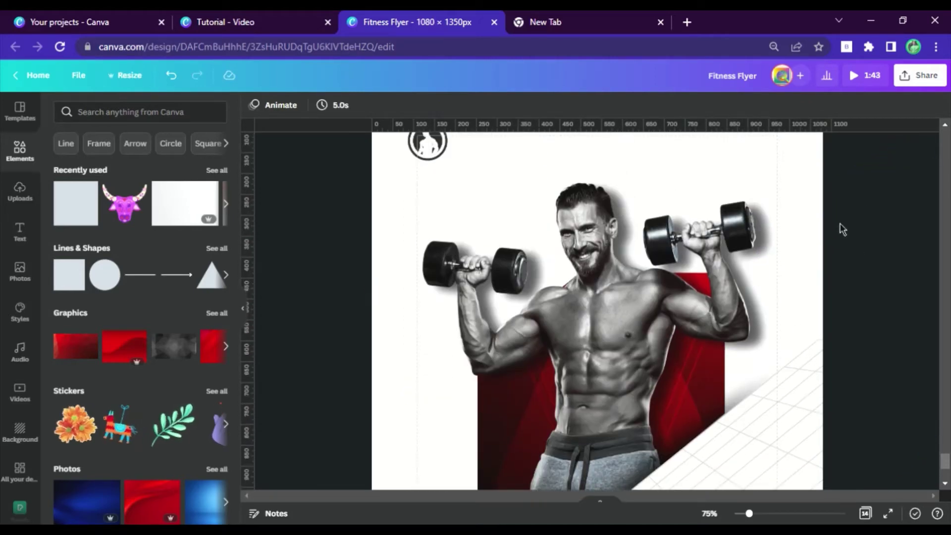
pyautogui.scroll(-5, 724, 319)
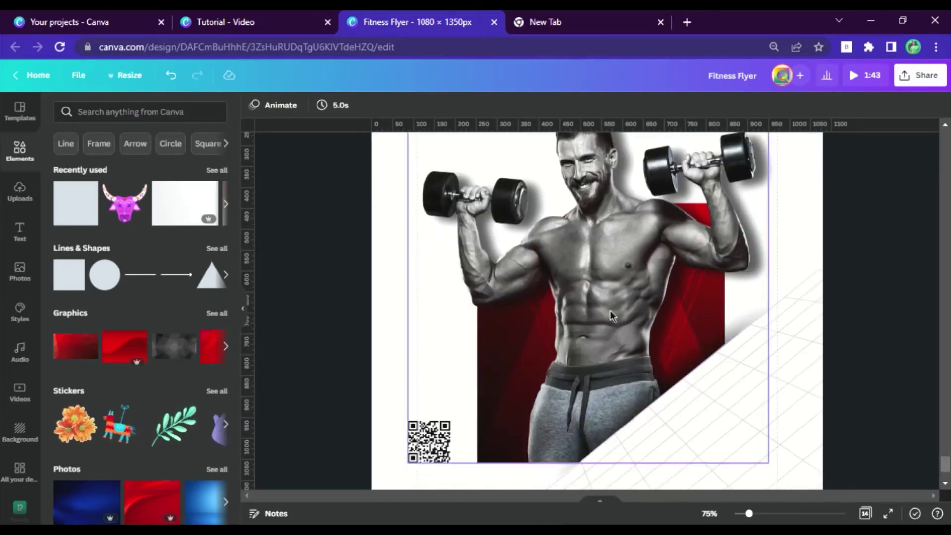
pyautogui.scroll(7, 523, 235)
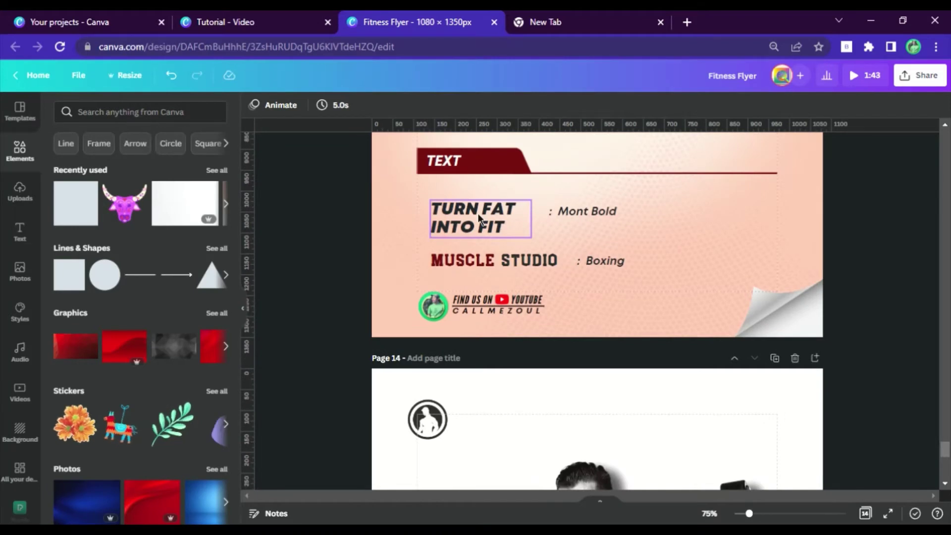
pyautogui.click(477, 213)
pyautogui.scroll(-10, 480, 214)
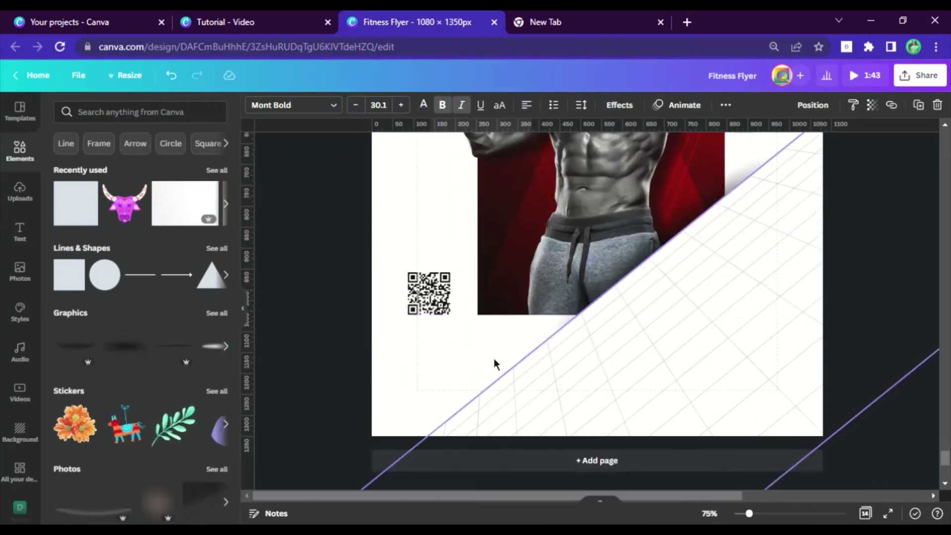
pyautogui.click(495, 364)
pyautogui.hotkey('ctrl', 'v')
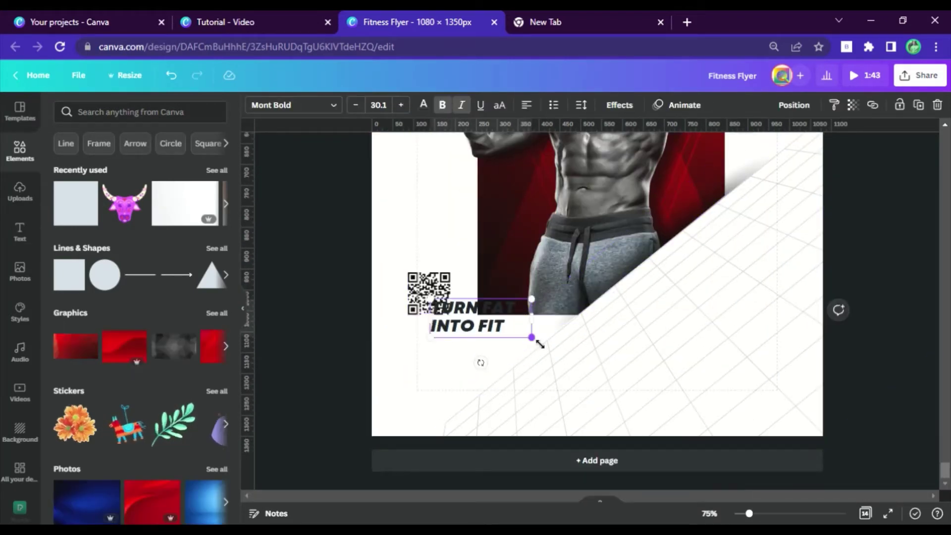
# Enlarge the pasted text to size 92.1 and replace its wording with FITNESS.
pyautogui.moveTo(532, 337); pyautogui.dragTo(739, 416)
pyautogui.write('a')
pyautogui.hotkey('ctrl', 'a')
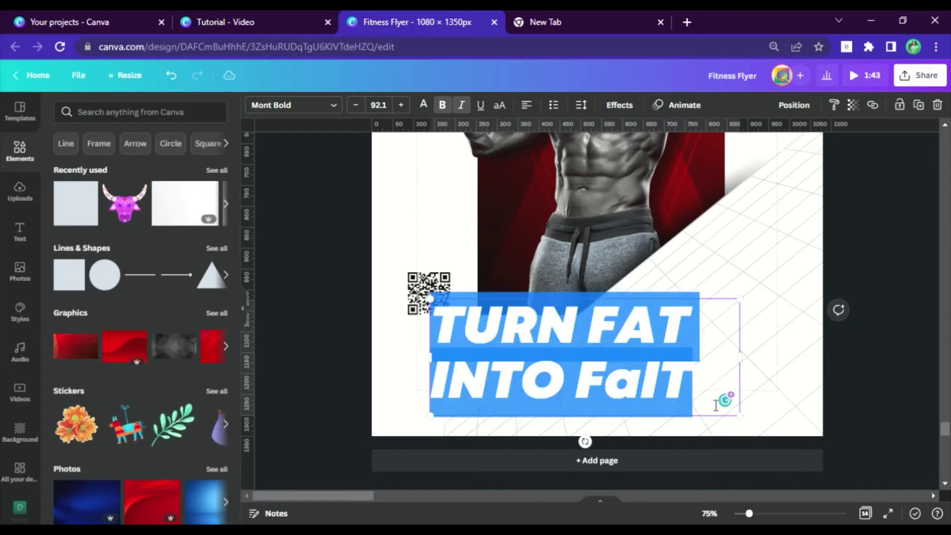
pyautogui.write('FITNESS')
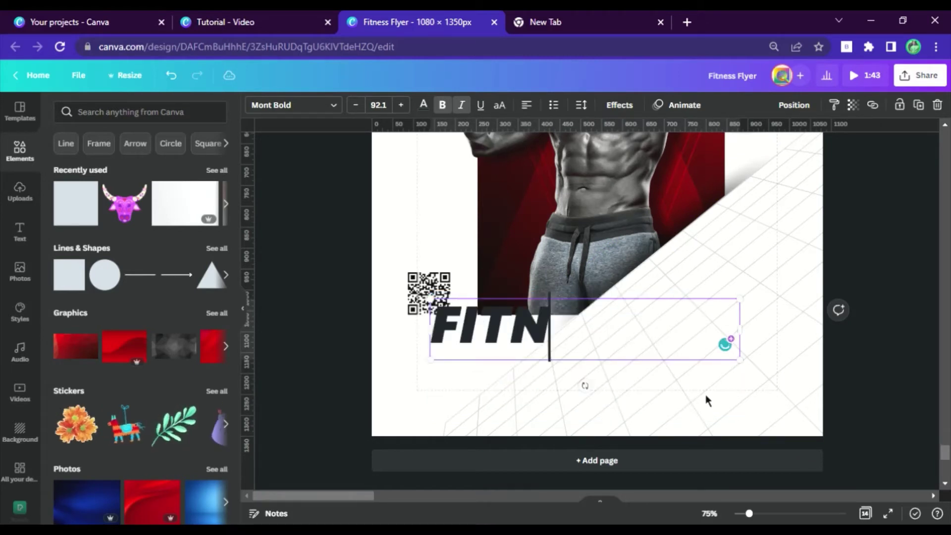
# Give the FITNESS text a Hollow effect with thickness 21 and colour it dark red.
pyautogui.click(617, 106)
pyautogui.click(94, 275)
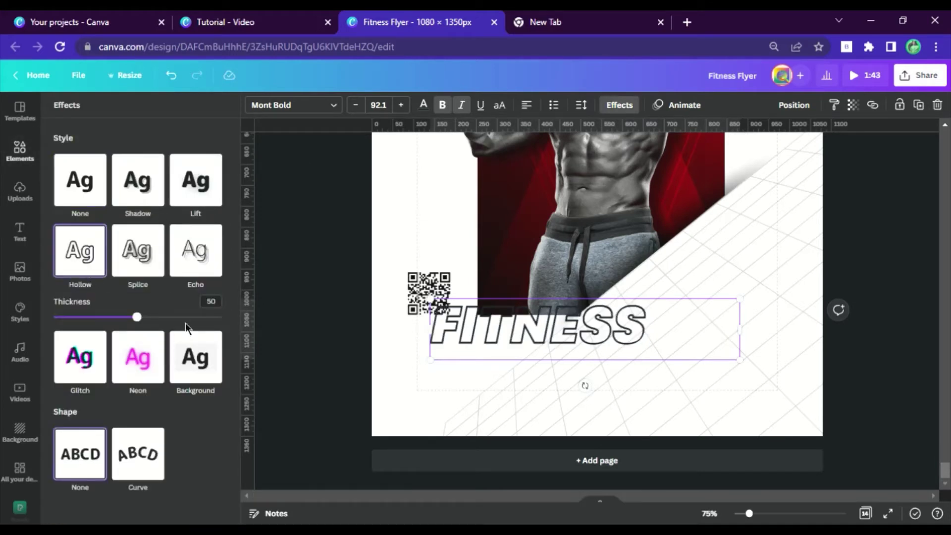
pyautogui.click(425, 109)
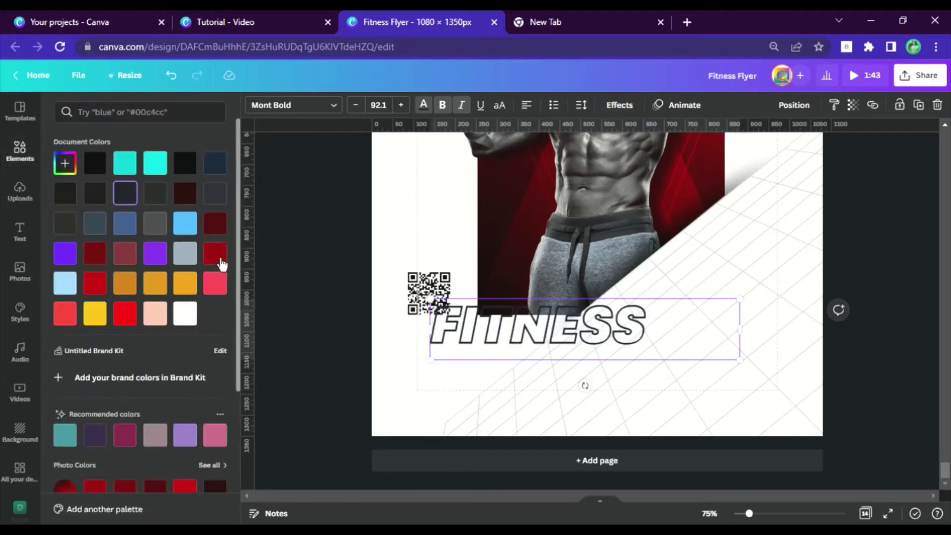
pyautogui.click(214, 268)
pyautogui.click(619, 105)
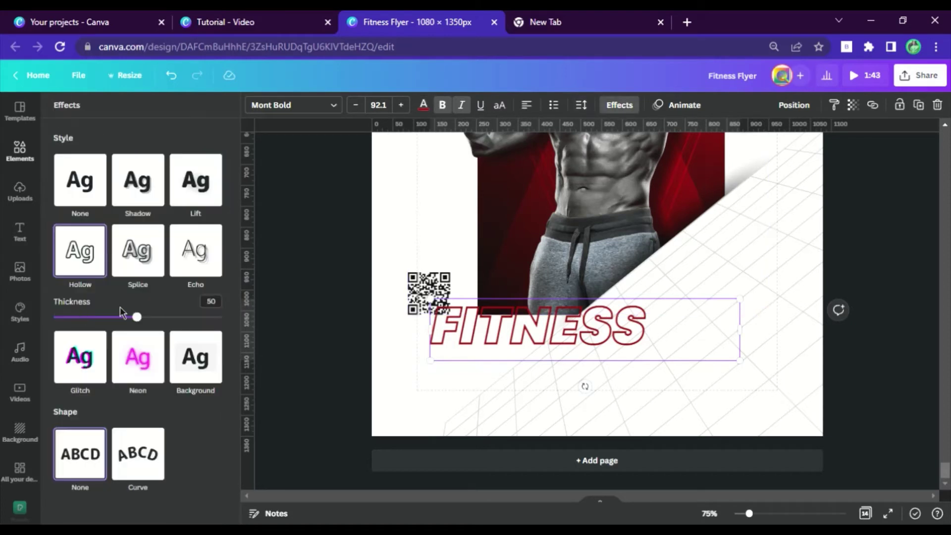
pyautogui.moveTo(139, 320); pyautogui.dragTo(87, 317)
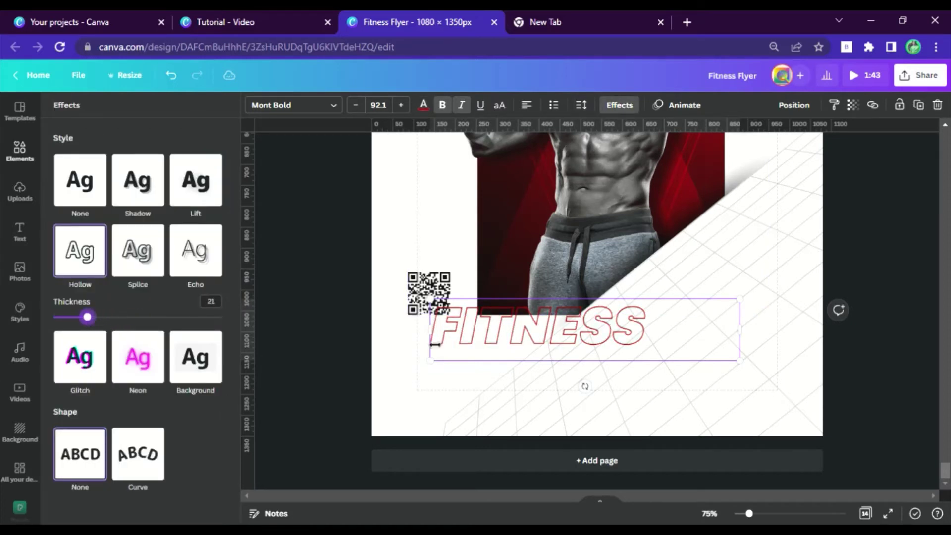
# Rotate the FITNESS text to read vertically upward and shorten its text box to fit the word.
pyautogui.moveTo(586, 386); pyautogui.dragTo(659, 320)
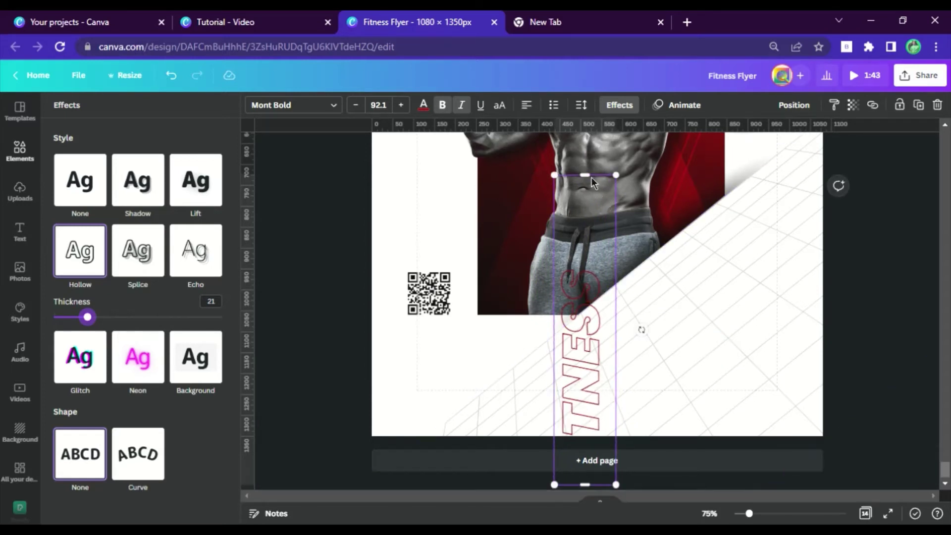
pyautogui.moveTo(587, 175); pyautogui.dragTo(589, 254)
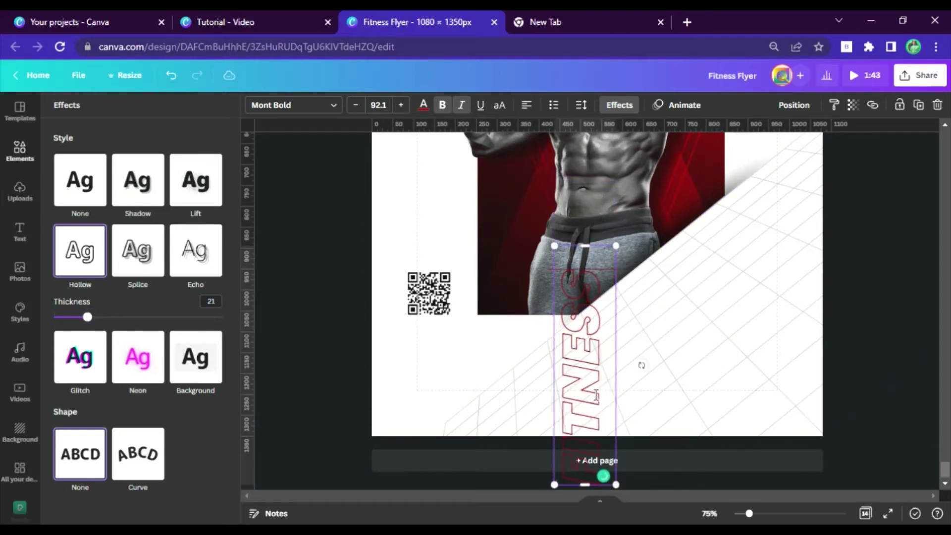
pyautogui.click(320, 377)
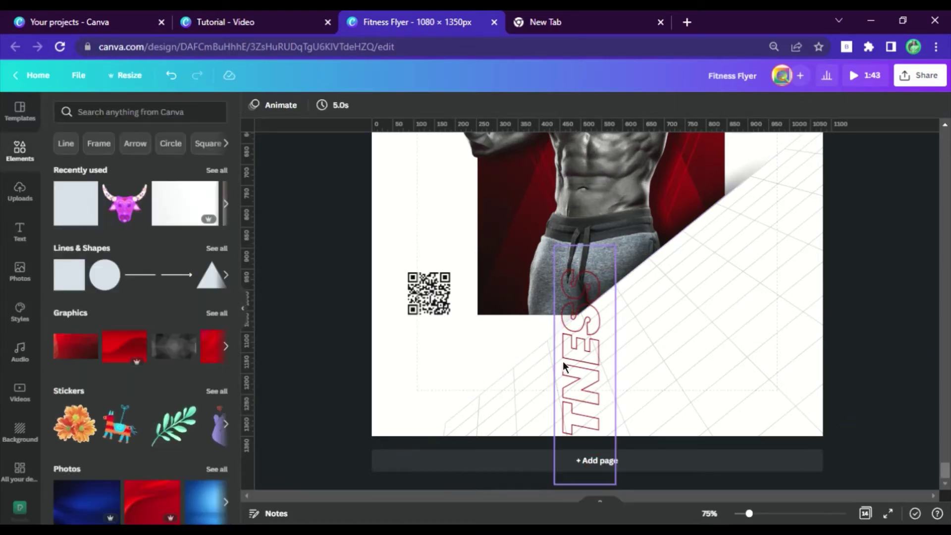
# Move the vertical FITNESS text onto the red image, enlarge it to size 118 and layer it behind the man.
pyautogui.moveTo(563, 365); pyautogui.dragTo(505, 201)
pyautogui.scroll(3, 500, 261)
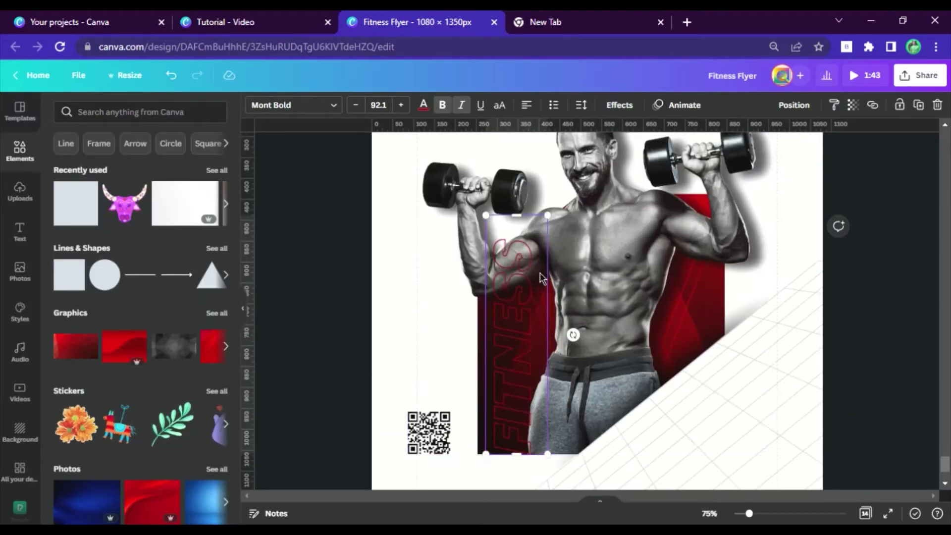
pyautogui.moveTo(554, 220); pyautogui.dragTo(626, 160)
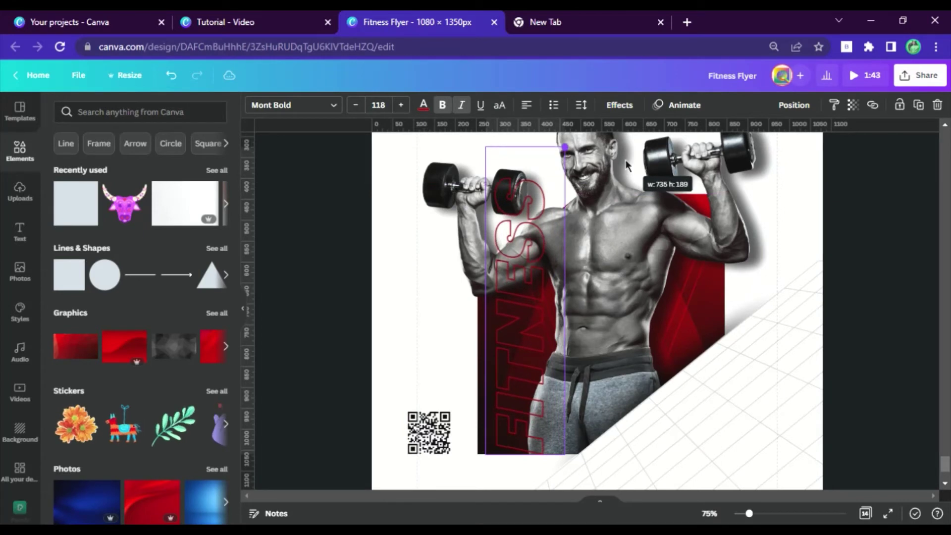
pyautogui.click(793, 105)
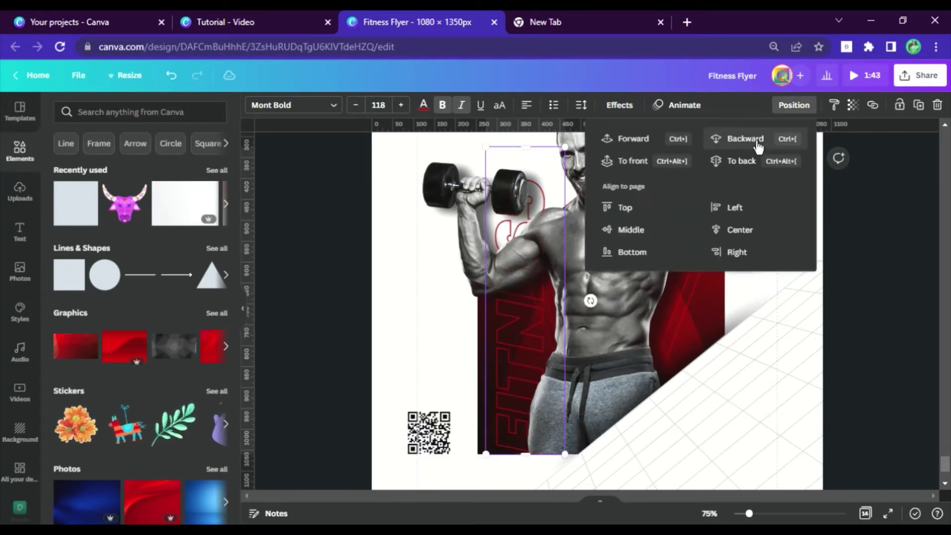
pyautogui.click(305, 332)
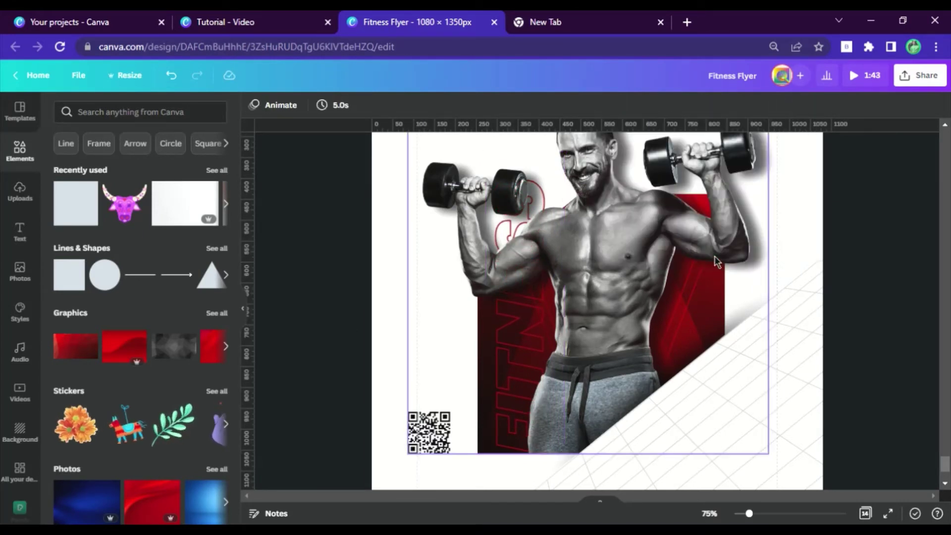
# Lock the man cutout in place so the QR code beneath it can be selected.
pyautogui.scroll(-3, 733, 244)
pyautogui.click(424, 363)
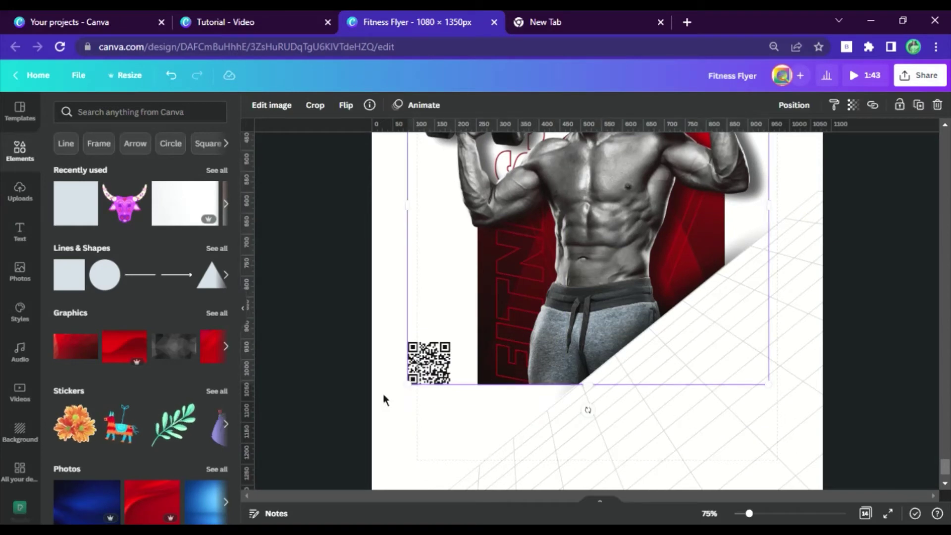
pyautogui.click(390, 362)
pyautogui.click(504, 322)
pyautogui.click(881, 108)
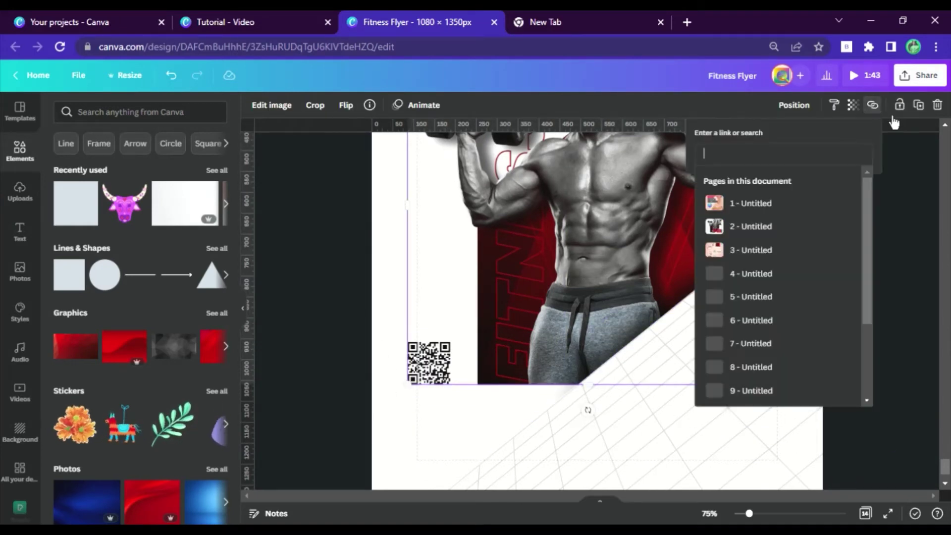
pyautogui.click(902, 110)
# Move the QR code to the lower-right area of the page and bring it in front of the diagonal shape.
pyautogui.moveTo(344, 320); pyautogui.dragTo(735, 453)
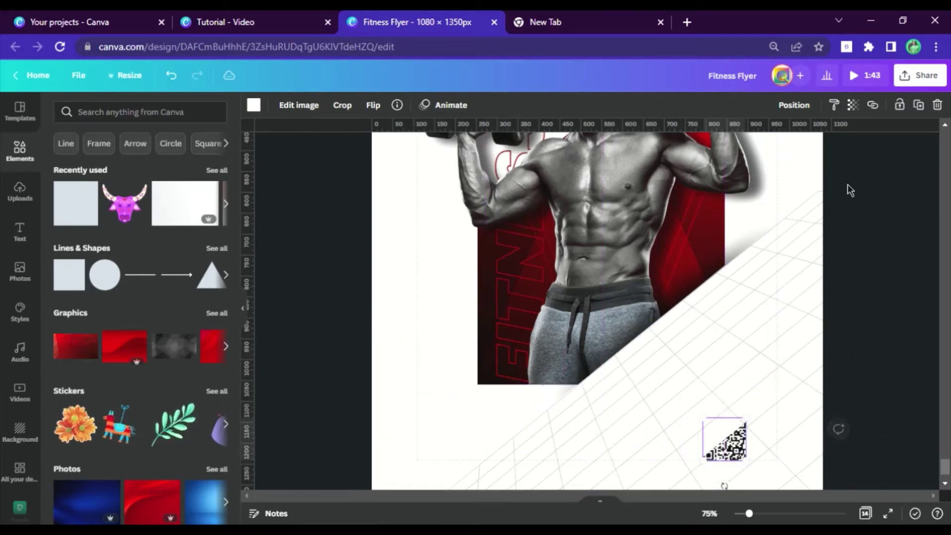
pyautogui.click(795, 105)
pyautogui.click(644, 137)
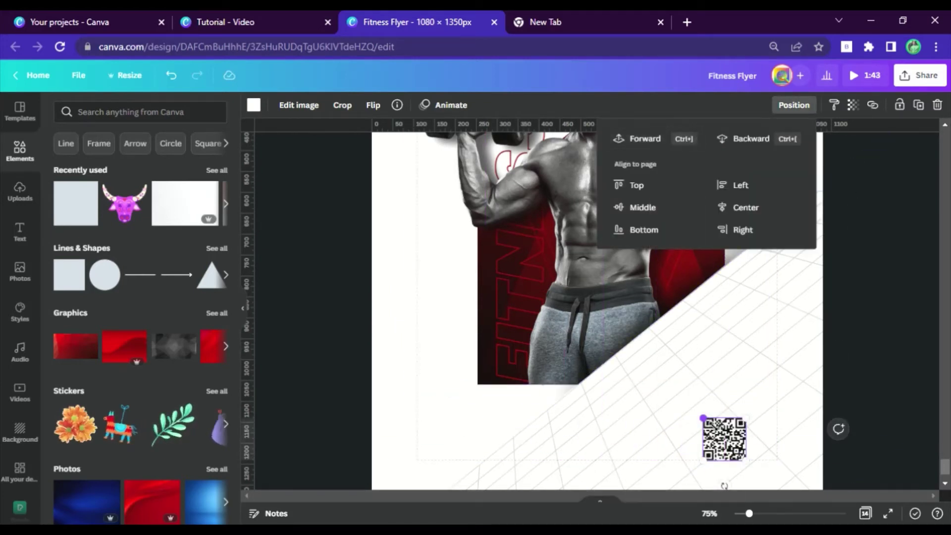
# Enlarge the QR code and place it near the page's lower-right corner, undoing any accidental shift of the grid.
pyautogui.click(722, 445)
pyautogui.moveTo(722, 443); pyautogui.dragTo(757, 451)
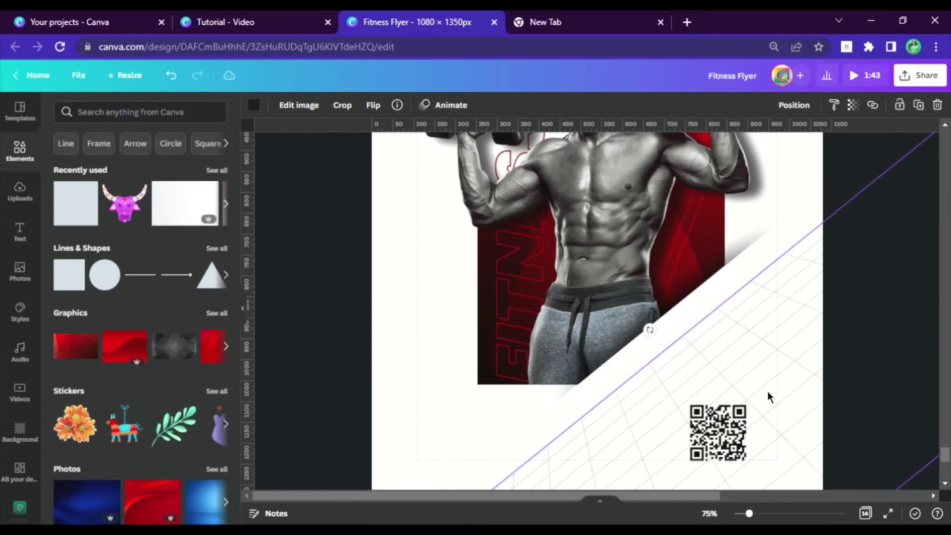
pyautogui.hotkey('ctrl', 'z')
pyautogui.click(792, 106)
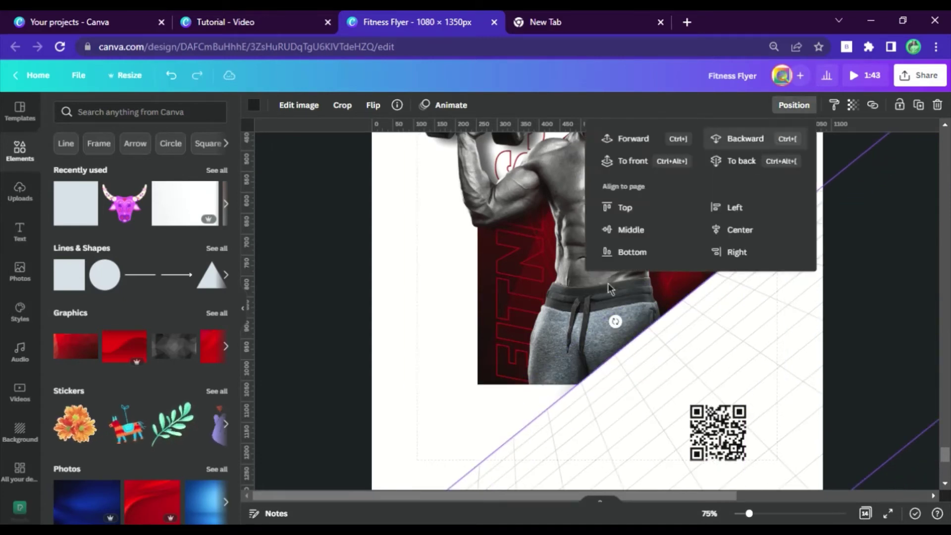
pyautogui.click(723, 432)
pyautogui.click(797, 111)
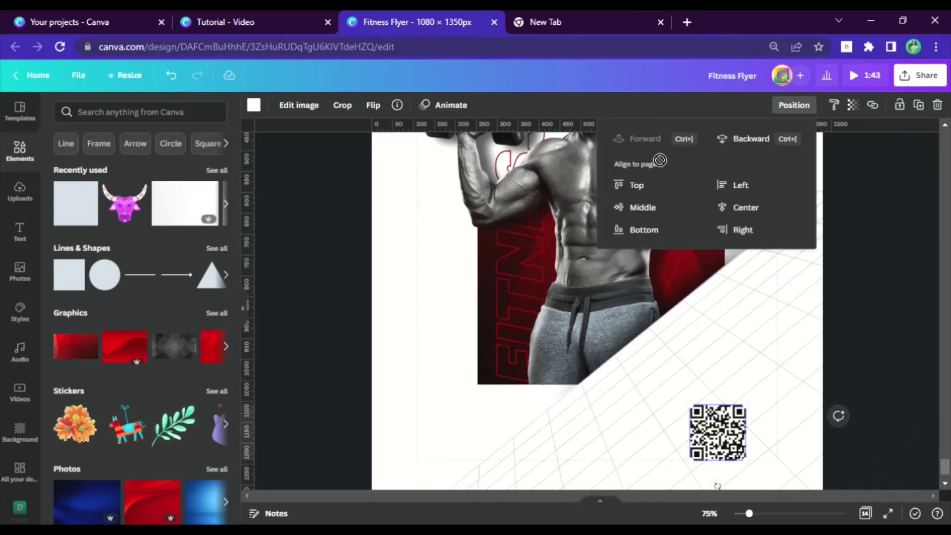
pyautogui.moveTo(731, 440); pyautogui.dragTo(765, 461)
# Copy the MUSCLE STUDIO text from the previous page and paste it onto page 14.
pyautogui.scroll(4, 695, 354)
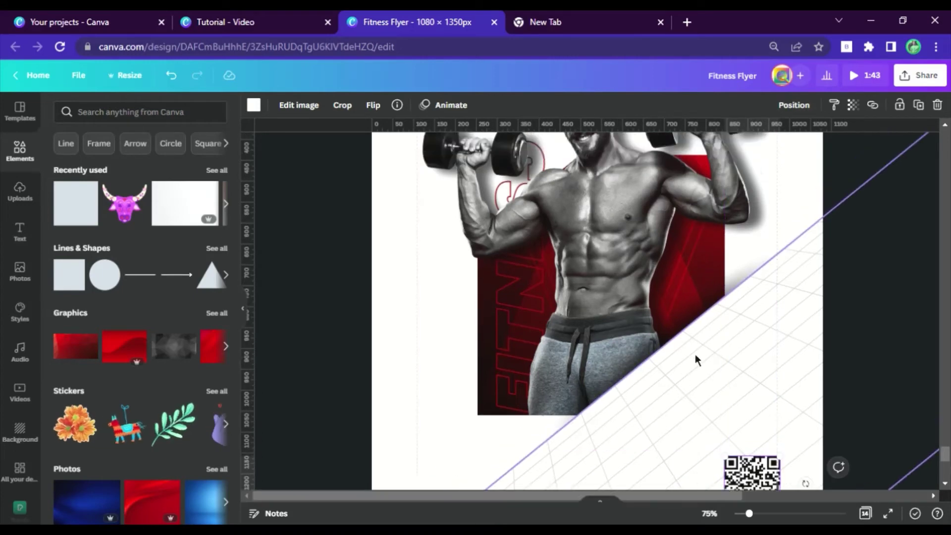
pyautogui.click(427, 201)
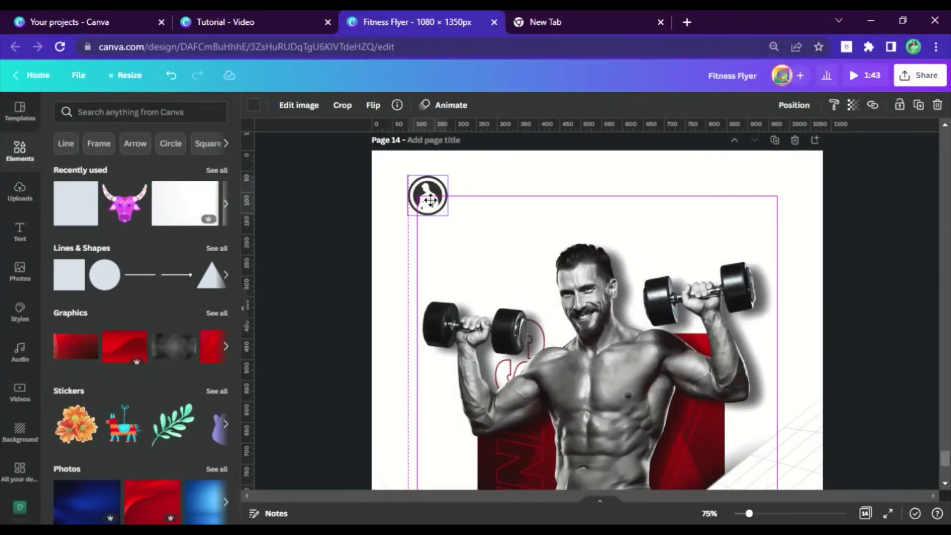
pyautogui.scroll(4, 572, 201)
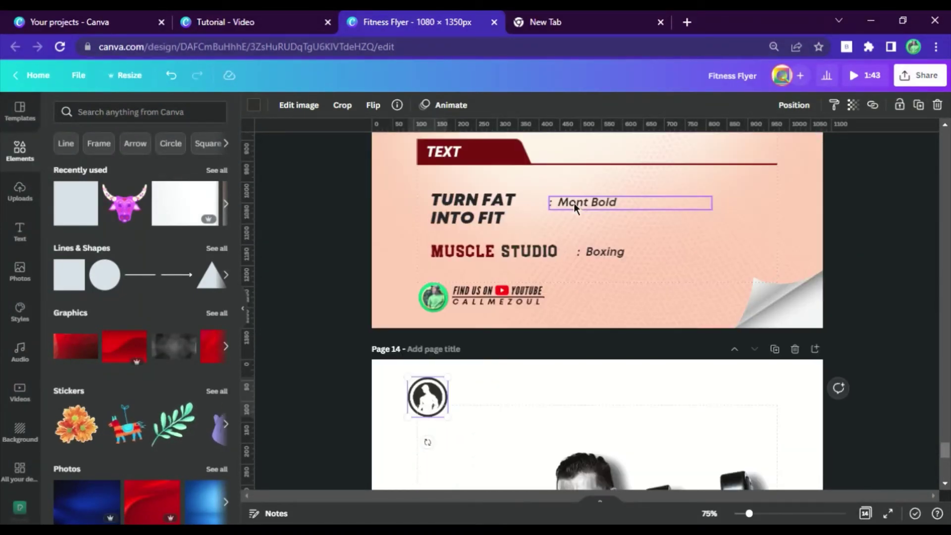
pyautogui.click(525, 257)
pyautogui.hotkey('ctrl', 'c')
pyautogui.scroll(-3, 456, 345)
pyautogui.click(439, 292)
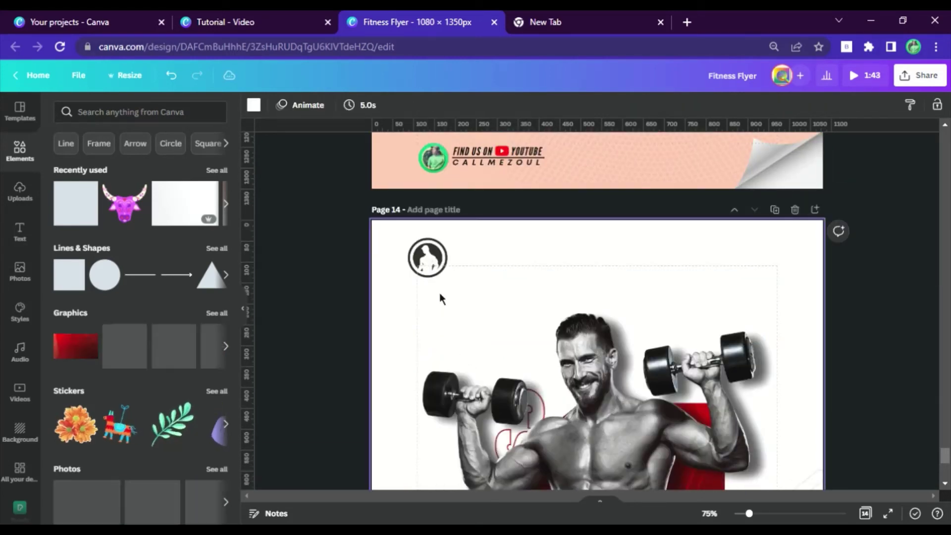
pyautogui.hotkey('ctrl', 'v')
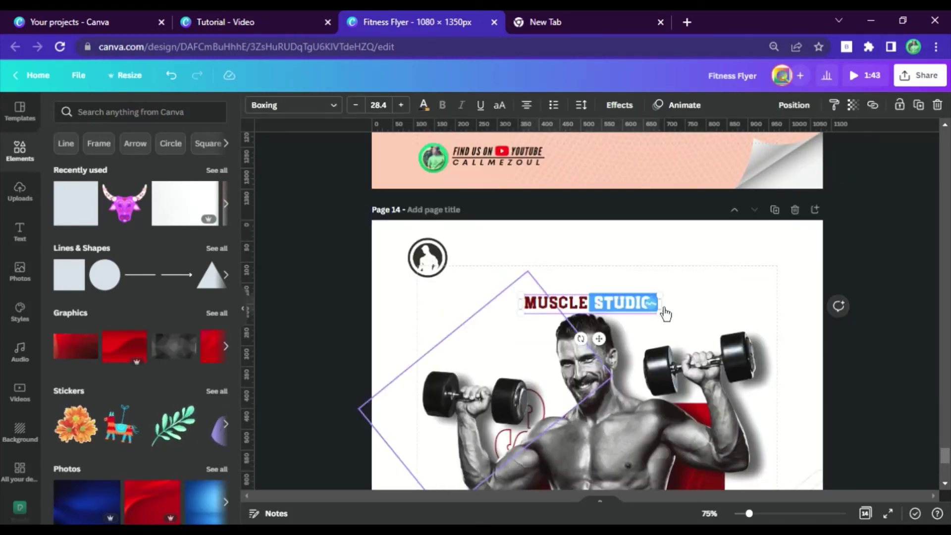
# Shrink the MUSCLE STUDIO text to size 14.2 and place it directly beneath the round logo.
pyautogui.click(587, 272)
pyautogui.click(568, 303)
pyautogui.moveTo(613, 351); pyautogui.dragTo(489, 335)
pyautogui.moveTo(537, 295); pyautogui.dragTo(441, 285)
pyautogui.click(441, 265)
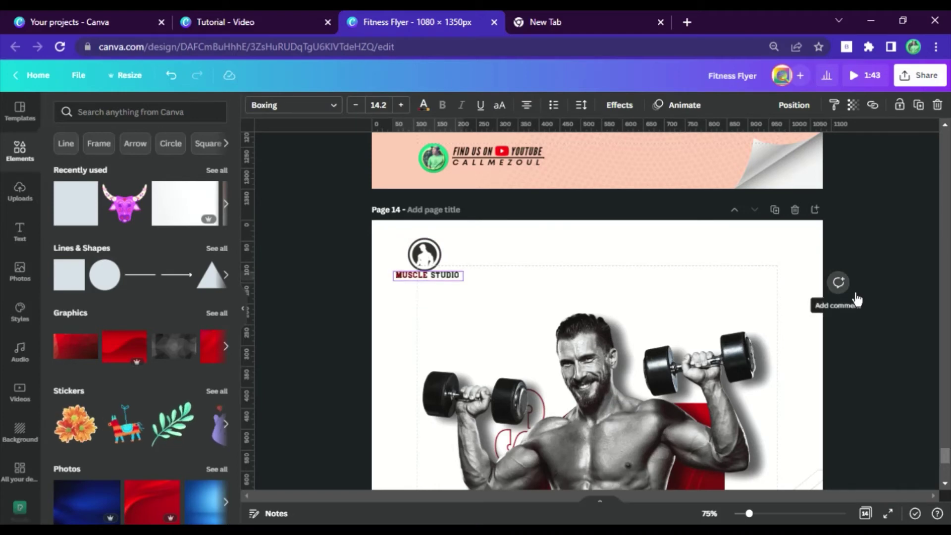
pyautogui.click(905, 316)
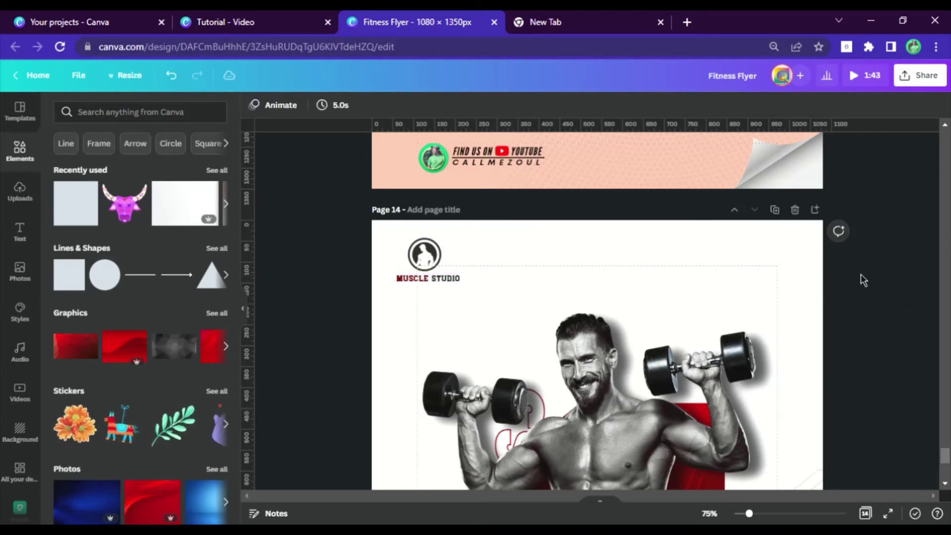
# Copy the TURN FAT INTO FIT text from the previous page and paste it again onto page 14.
pyautogui.scroll(-3, 861, 275)
pyautogui.scroll(5, 847, 268)
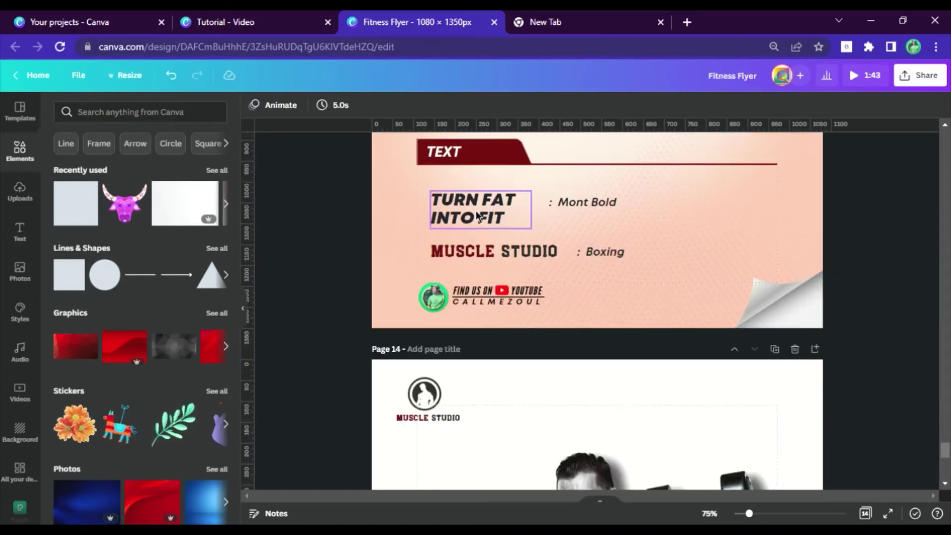
pyautogui.click(476, 217)
pyautogui.scroll(-3, 485, 204)
pyautogui.scroll(-4, 486, 204)
pyautogui.hotkey('ctrl', 'v')
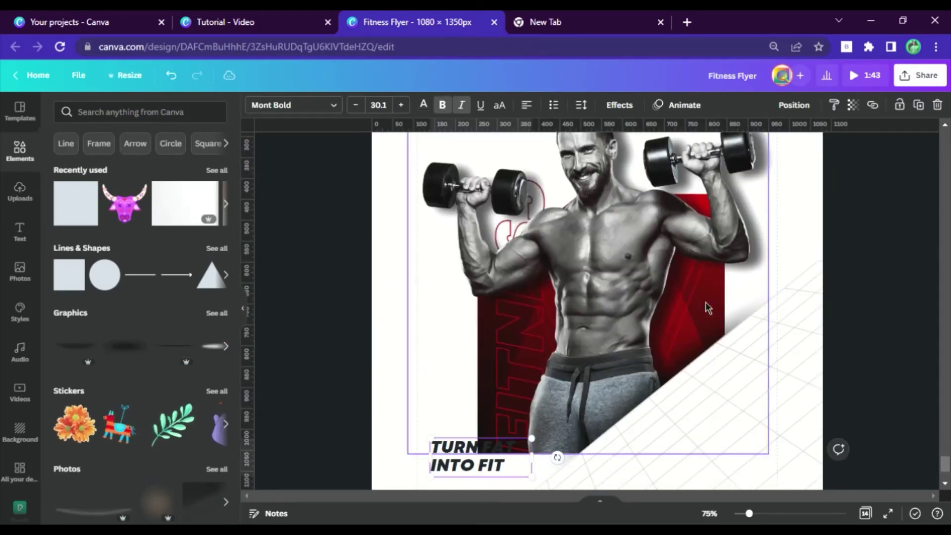
# Enlarge the pasted headline to size 56.3 and delete INTO FIT so it reads only TURN FAT.
pyautogui.scroll(-3, 594, 334)
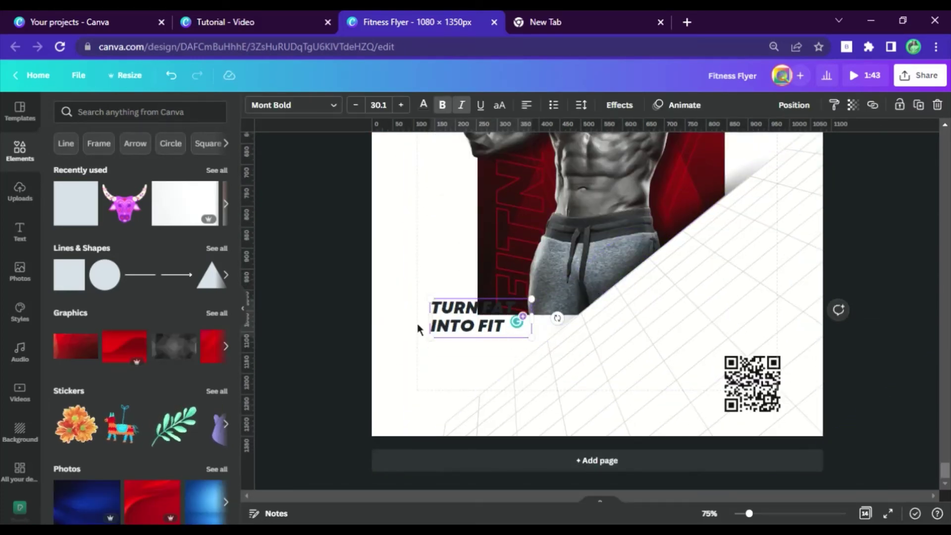
pyautogui.moveTo(560, 358); pyautogui.dragTo(619, 374)
pyautogui.click(572, 350)
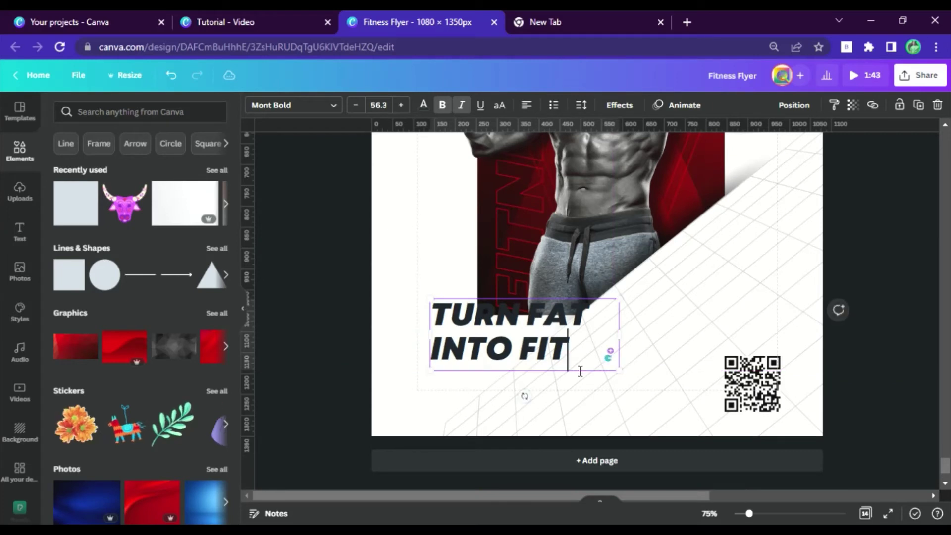
pyautogui.moveTo(572, 349); pyautogui.dragTo(438, 364)
pyautogui.press('BackSpace')
pyautogui.press('BackSpace')
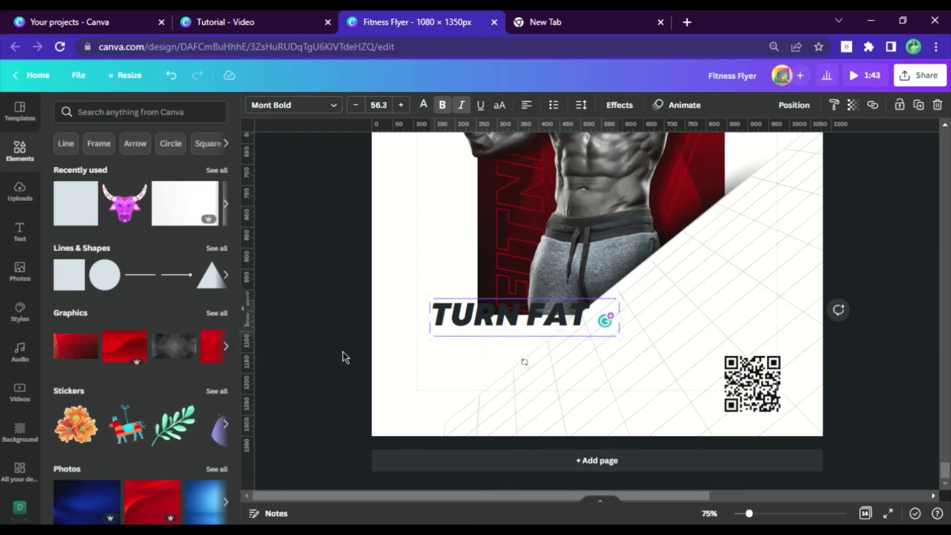
pyautogui.click(342, 355)
# Place two copies of the TURN FAT text below the original and colour all three bright red.
pyautogui.click(540, 325)
pyautogui.moveTo(511, 324); pyautogui.dragTo(516, 391)
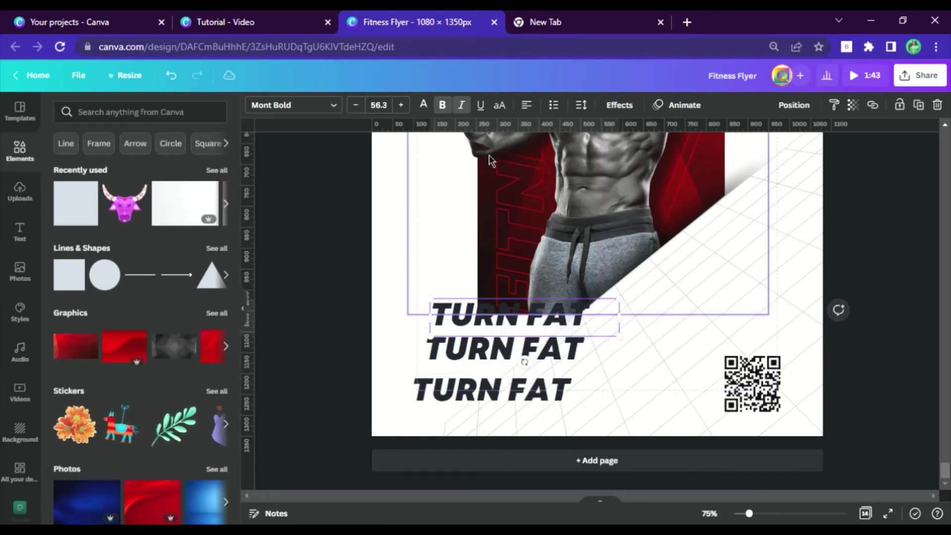
pyautogui.click(423, 104)
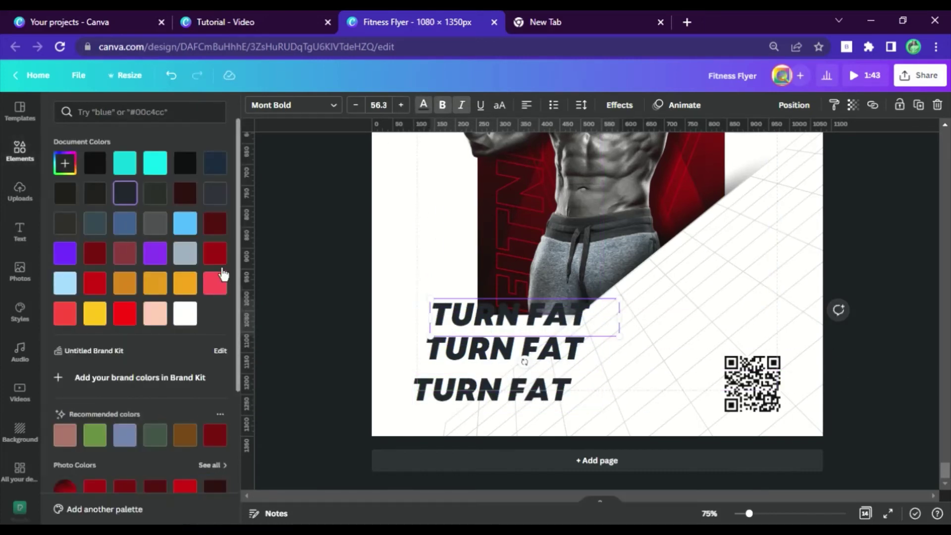
pyautogui.click(95, 284)
pyautogui.click(506, 349)
pyautogui.click(94, 284)
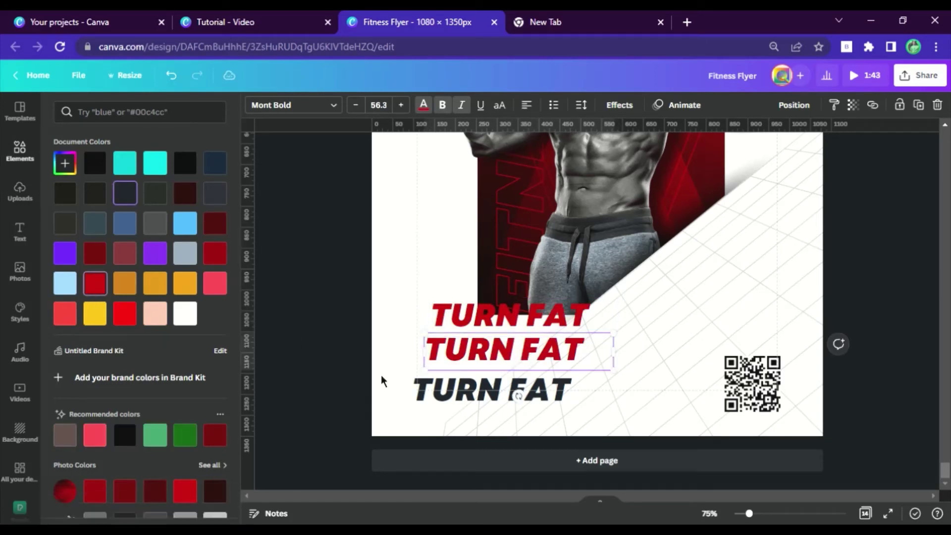
pyautogui.click(95, 283)
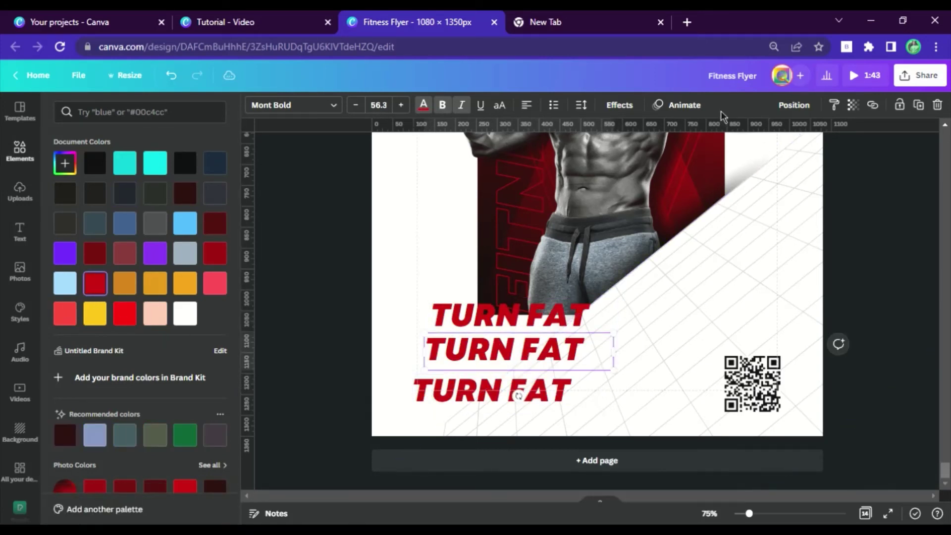
# Apply the Lift effect with intensity 50 to the middle TURN FAT copy and the Hollow effect to the lowest one.
pyautogui.click(618, 107)
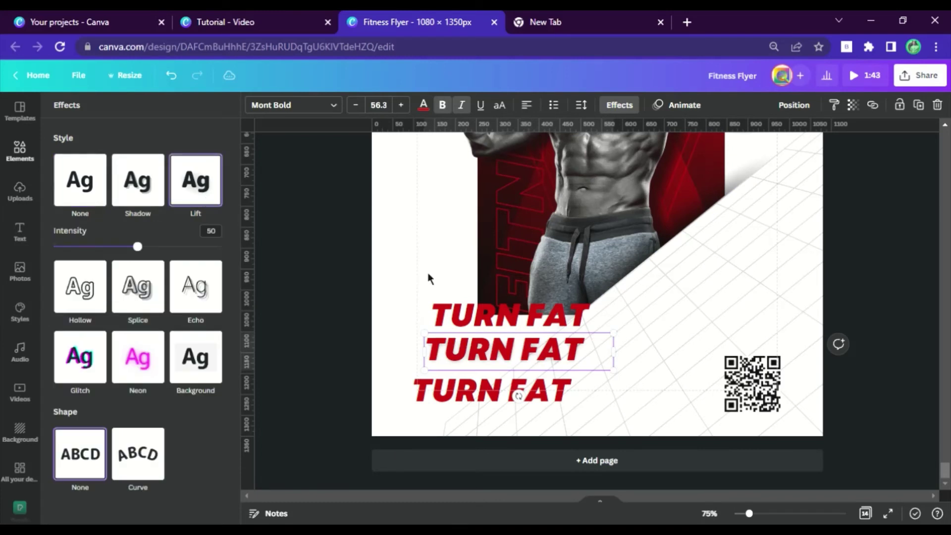
pyautogui.click(427, 397)
pyautogui.click(86, 258)
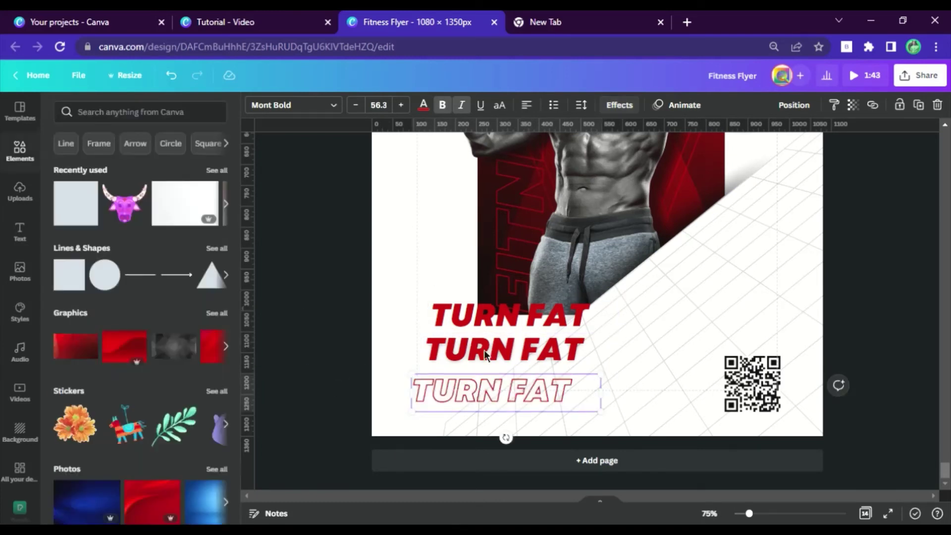
# Move the plain red TURN FAT text across the diagonal edge beside the man's trousers and send it backward behind the white shape.
pyautogui.moveTo(531, 327); pyautogui.dragTo(699, 267)
pyautogui.click(794, 105)
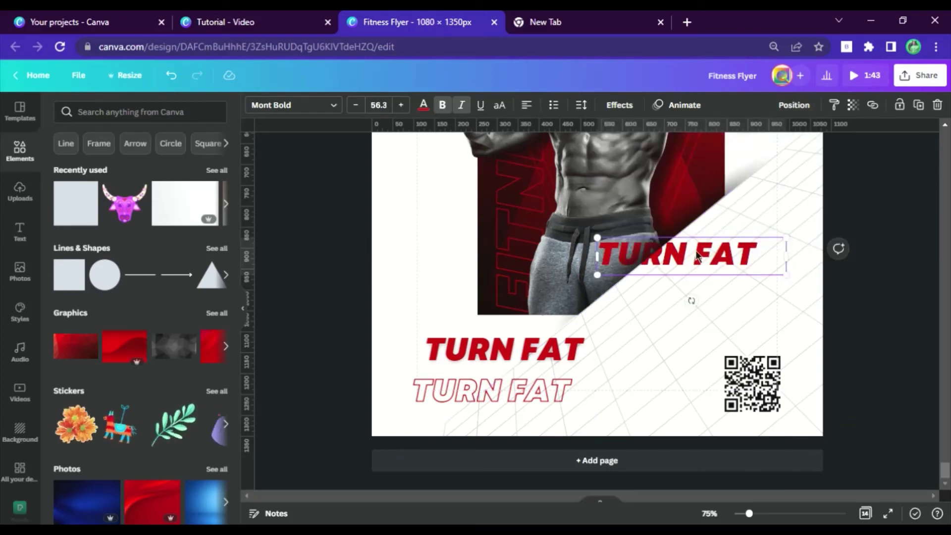
pyautogui.click(794, 105)
pyautogui.click(750, 141)
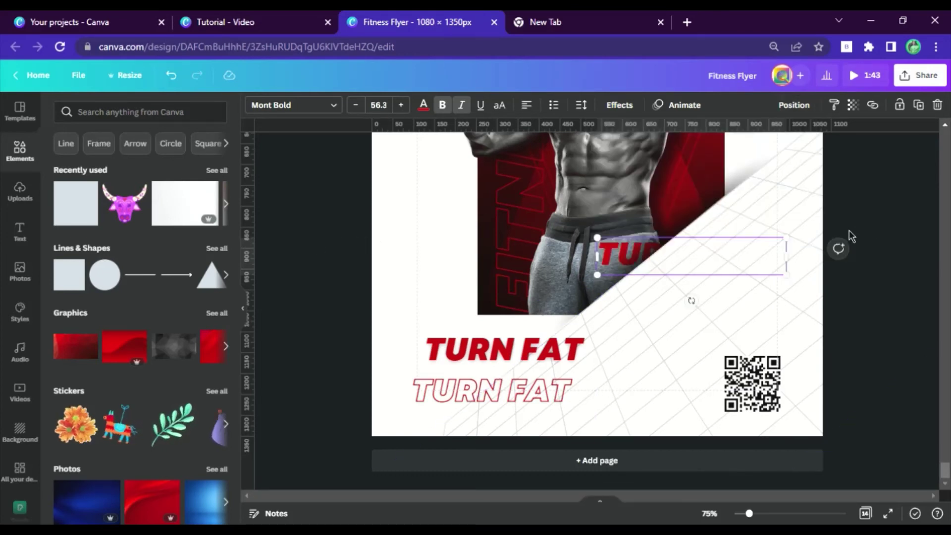
# Stack the Lift and Hollow TURN FAT copies over the first one, nudging the outlined copy slightly sideways.
pyautogui.moveTo(518, 358); pyautogui.dragTo(706, 274)
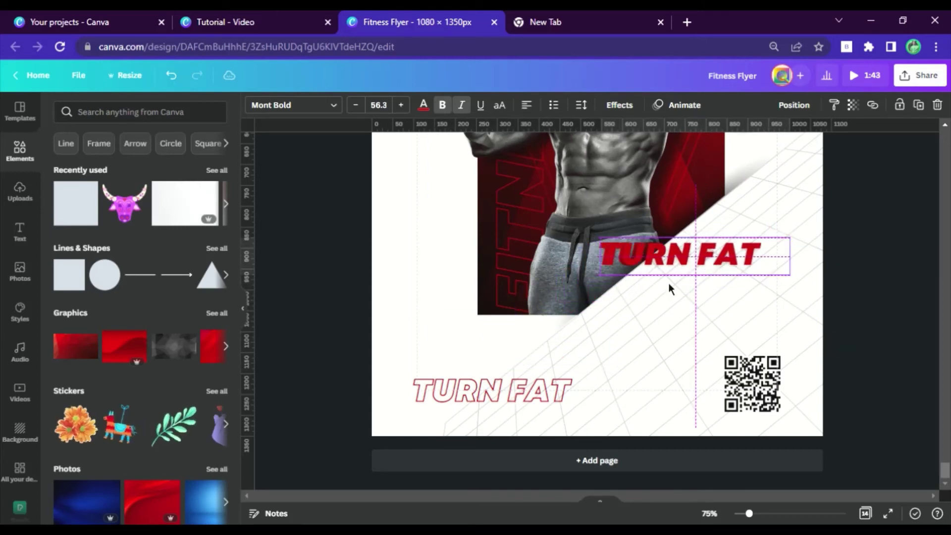
pyautogui.moveTo(486, 399); pyautogui.dragTo(681, 270)
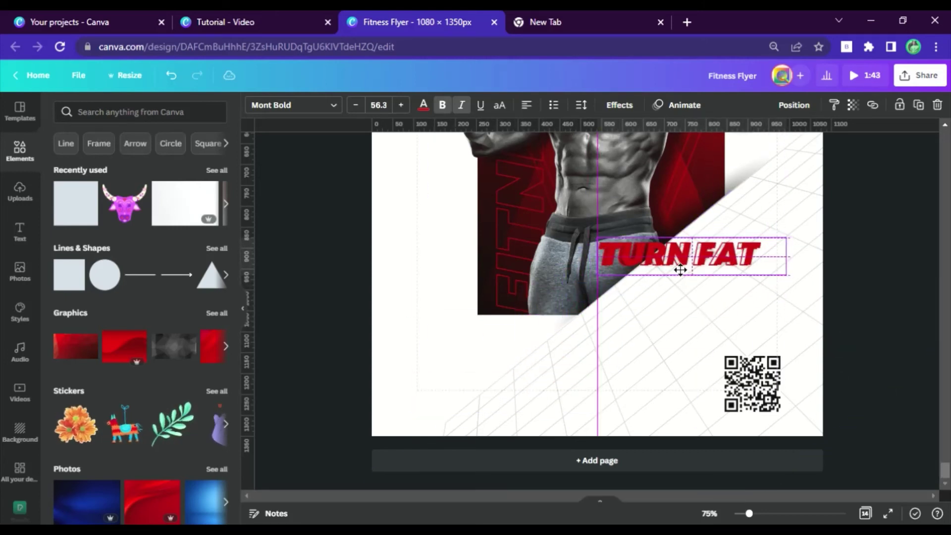
pyautogui.click(794, 105)
pyautogui.click(759, 160)
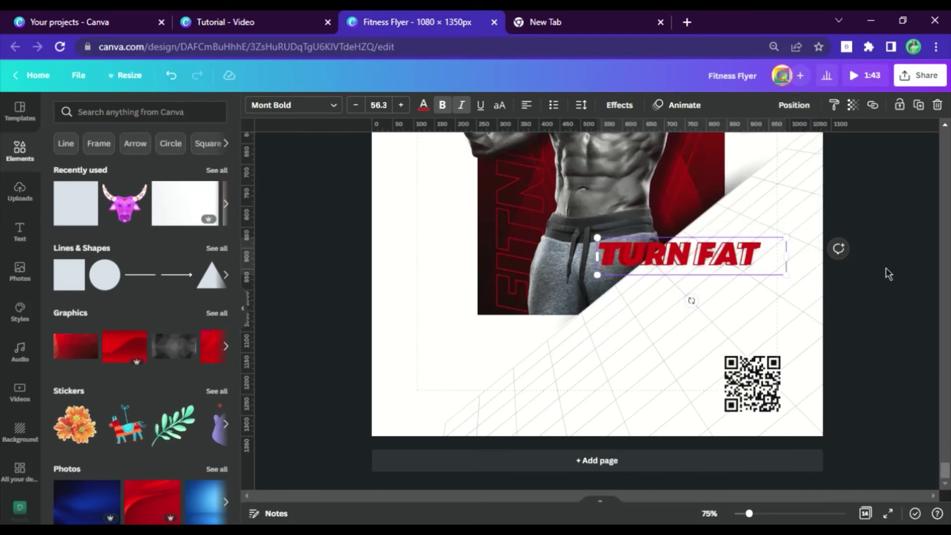
pyautogui.moveTo(725, 260); pyautogui.dragTo(729, 260)
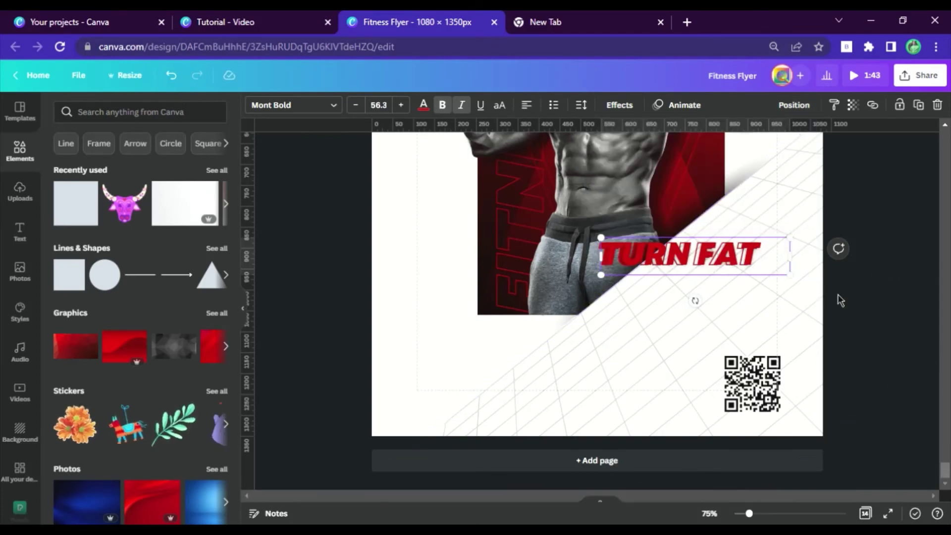
# Duplicate the TURN FAT text, place the copy below the red rectangle and change its wording to INTO FIT.
pyautogui.click(872, 303)
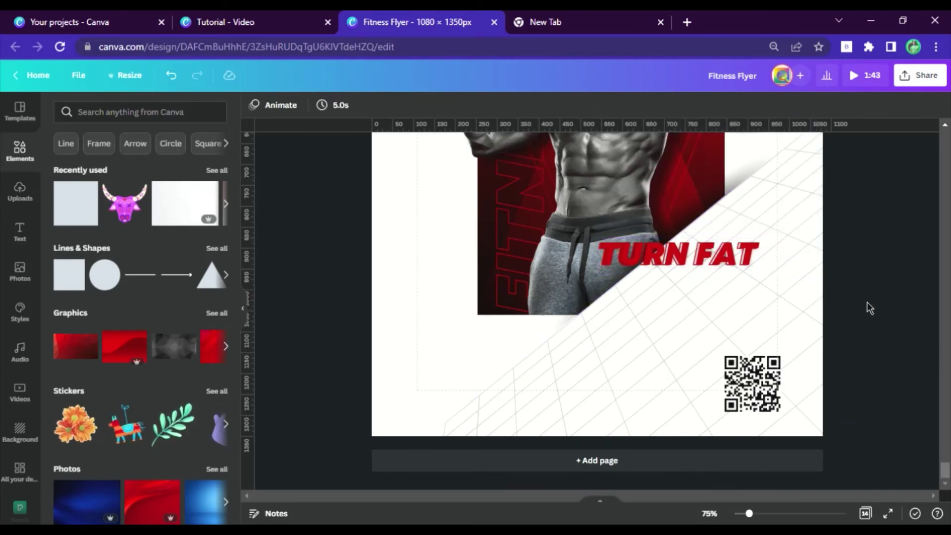
pyautogui.scroll(2, 867, 303)
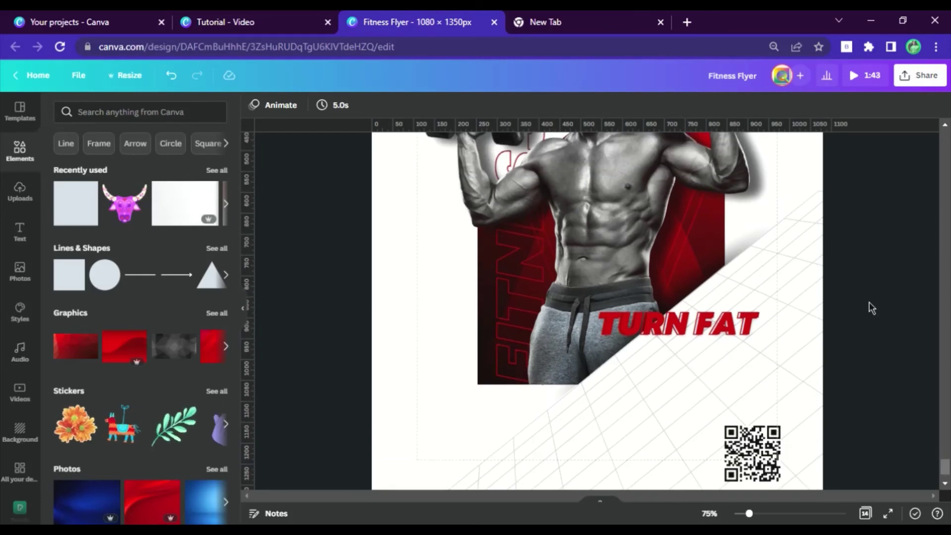
pyautogui.scroll(2, 869, 301)
pyautogui.click(734, 395)
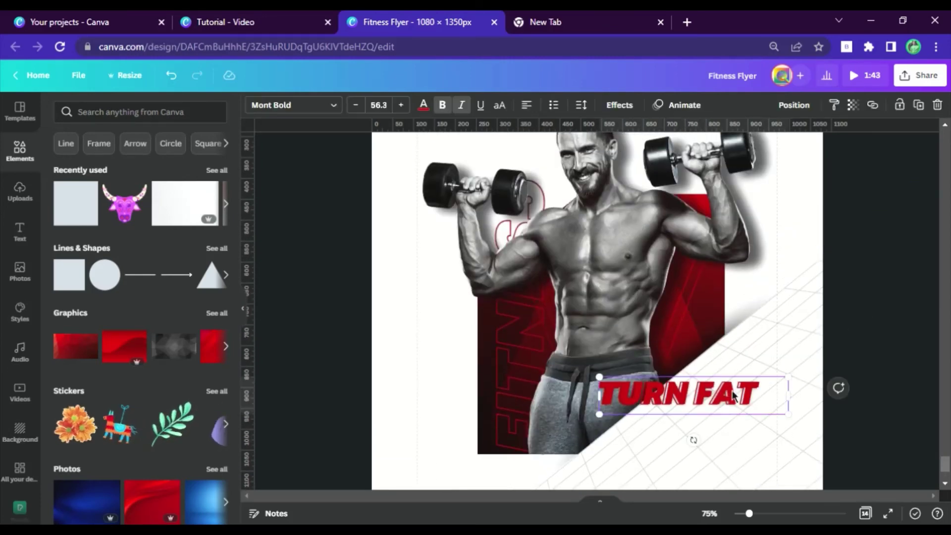
pyautogui.hotkey('ctrl', 'd')
pyautogui.scroll(-4, 723, 396)
pyautogui.moveTo(726, 274); pyautogui.dragTo(576, 365)
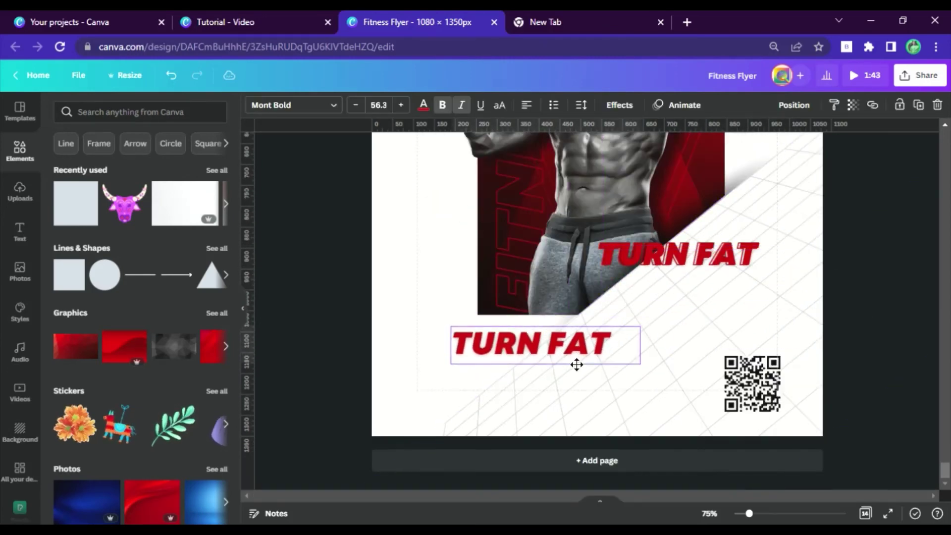
pyautogui.click(577, 365)
pyautogui.doubleClick(577, 365)
pyautogui.hotkey('ctrl', 'a')
pyautogui.write('IN')
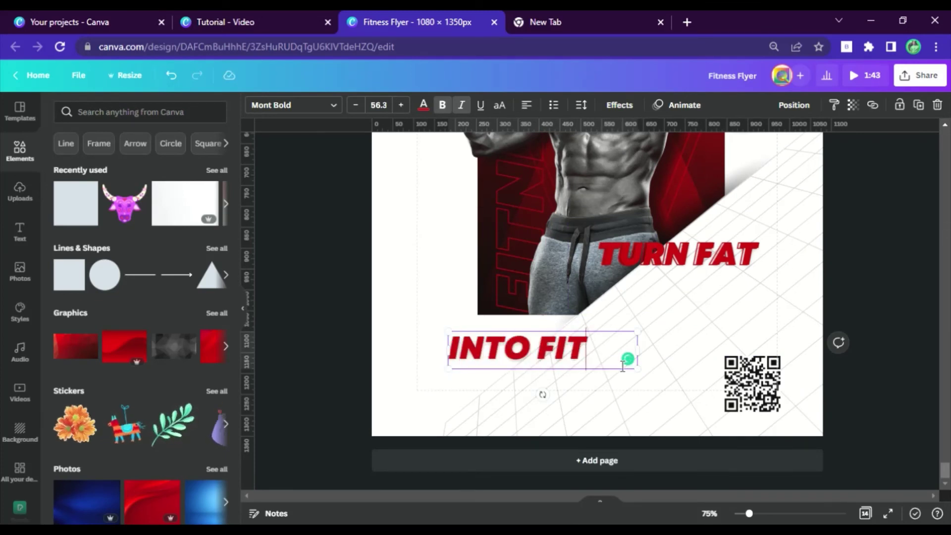
# Make two copies of the INTO FIT text and arrange all three in a vertical stack.
pyautogui.click(361, 325)
pyautogui.click(495, 355)
pyautogui.hotkey('ctrl', 'd')
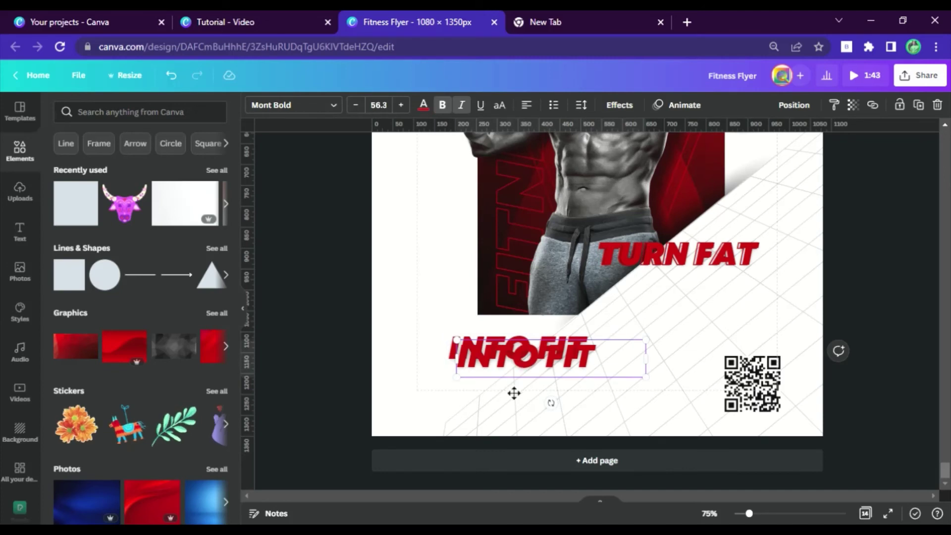
pyautogui.moveTo(517, 361); pyautogui.dragTo(549, 325)
pyautogui.hotkey('ctrl', 'd')
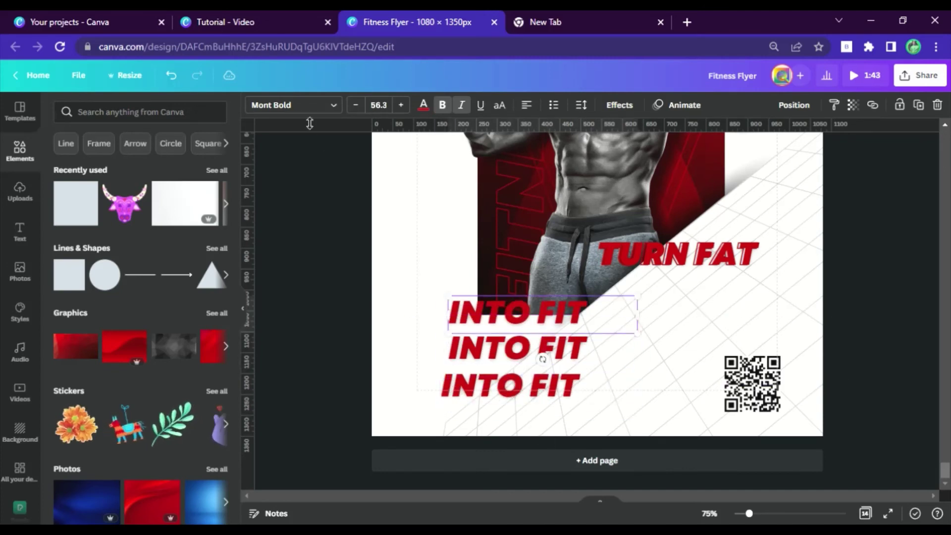
# Set the uppermost INTO FIT copy's effect to None and apply the Hollow effect to the lowest copy.
pyautogui.click(620, 106)
pyautogui.click(89, 194)
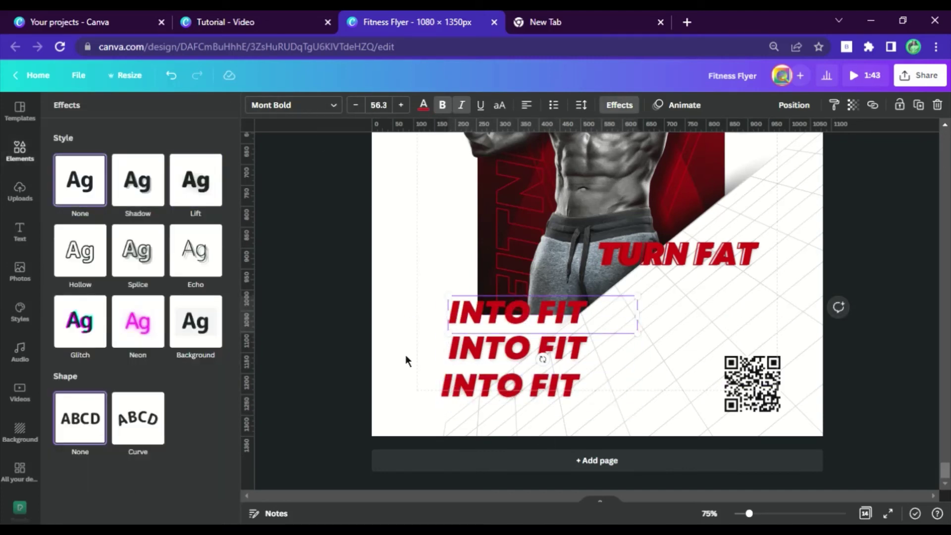
pyautogui.click(465, 386)
pyautogui.click(93, 300)
# Move the plain INTO FIT text directly beneath the TURN FAT headline and send it backward behind the white shape.
pyautogui.click(550, 363)
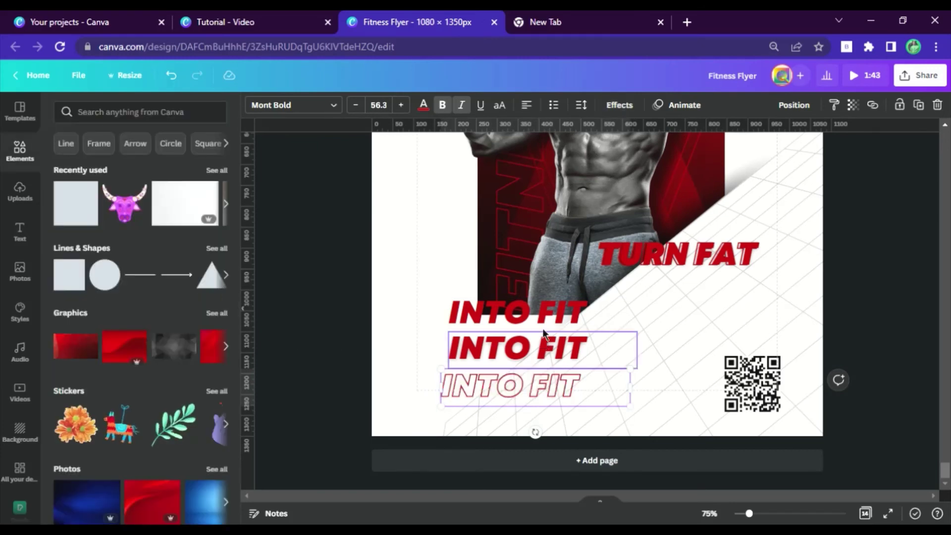
pyautogui.moveTo(550, 363); pyautogui.dragTo(700, 302)
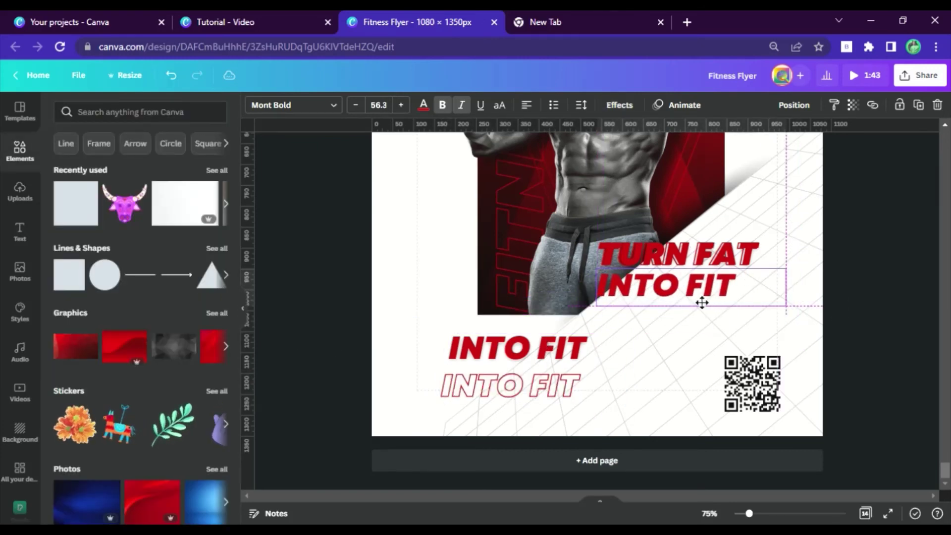
pyautogui.click(795, 106)
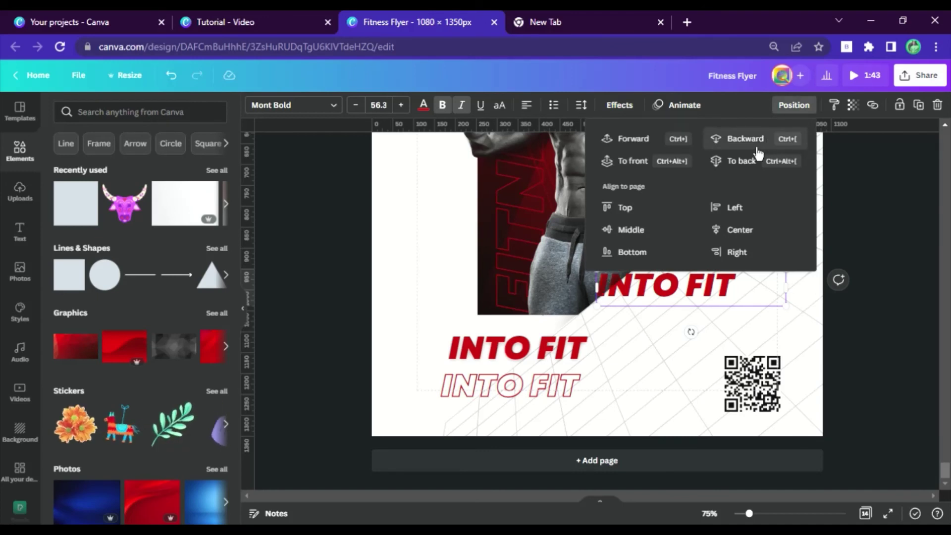
pyautogui.click(757, 154)
# Stack the Lift and Hollow INTO FIT copies over the plain one, and send the outlined copy backward.
pyautogui.moveTo(519, 357); pyautogui.dragTo(639, 293)
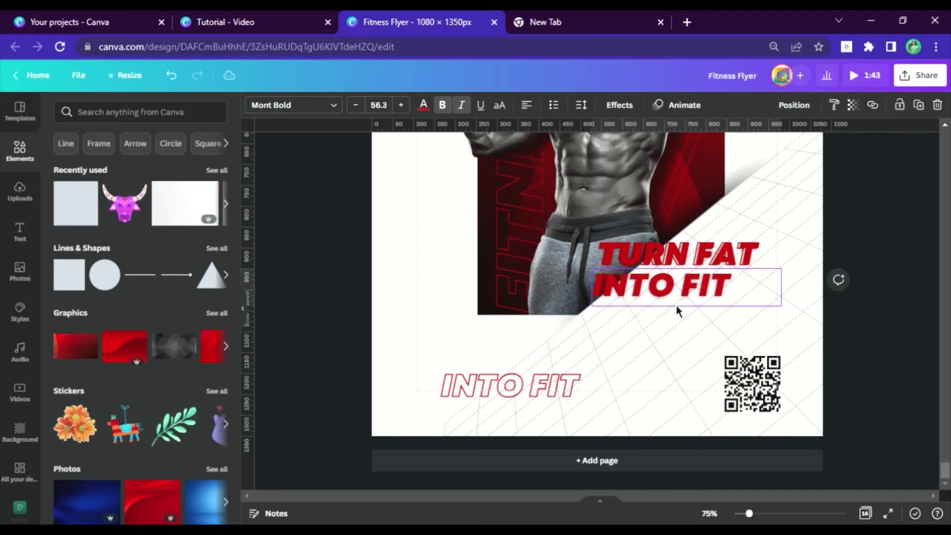
pyautogui.click(517, 391)
pyautogui.moveTo(517, 391); pyautogui.dragTo(683, 296)
pyautogui.click(793, 105)
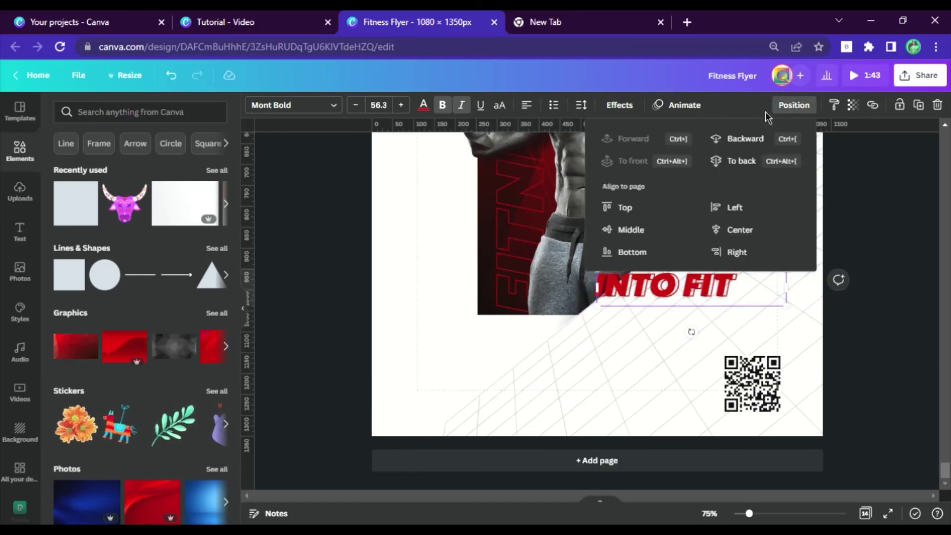
pyautogui.click(746, 138)
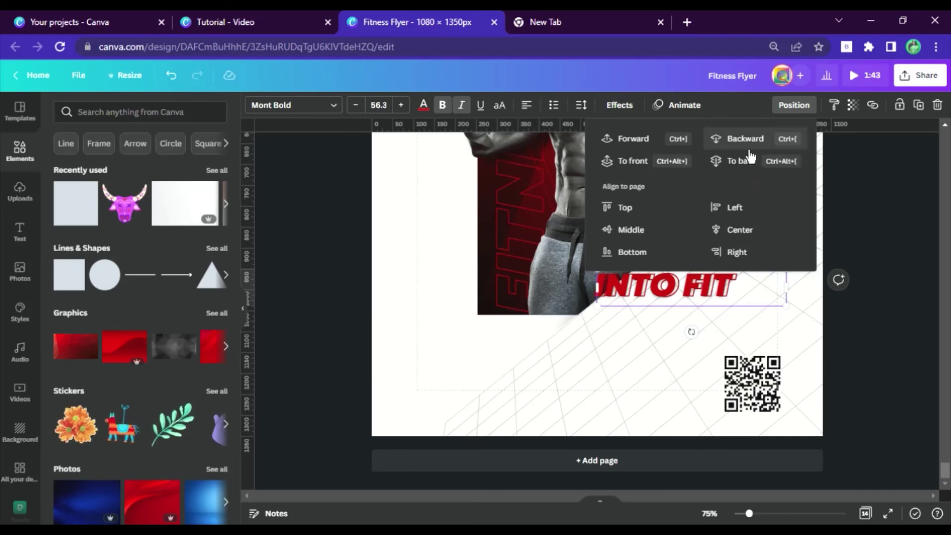
pyautogui.click(342, 267)
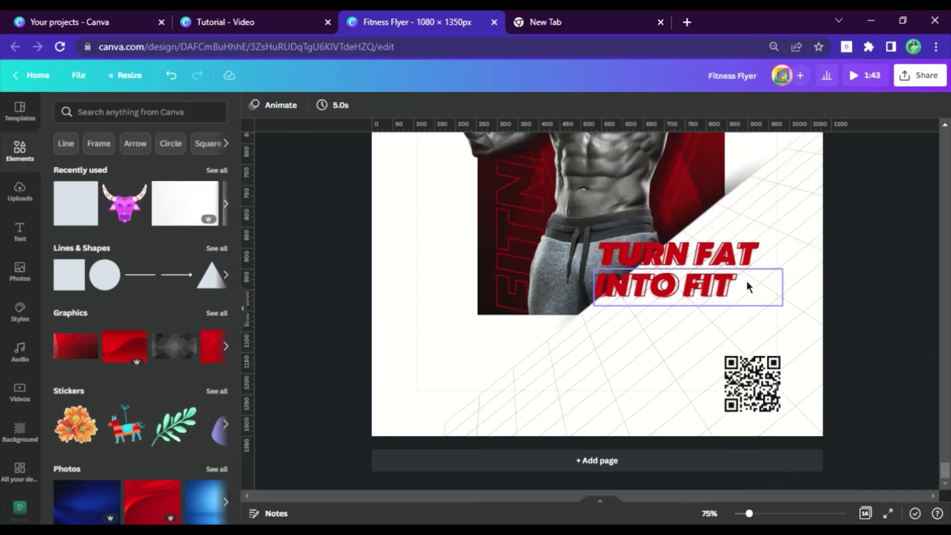
# Narrow the INTO FIT text box so it ends just past the lettering.
pyautogui.click(761, 289)
pyautogui.moveTo(745, 288)
pyautogui.mouseDown()
pyautogui.moveTo(733, 289)
pyautogui.moveTo(747, 287)
pyautogui.mouseUp()
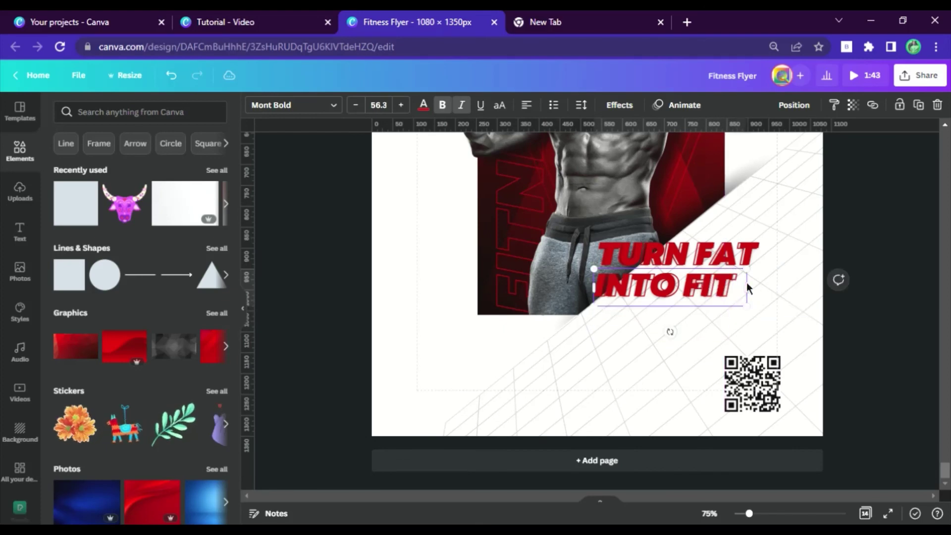
pyautogui.click(331, 296)
# Collapse the side panel and set the canvas zoom to 50%.
pyautogui.scroll(8, 346, 268)
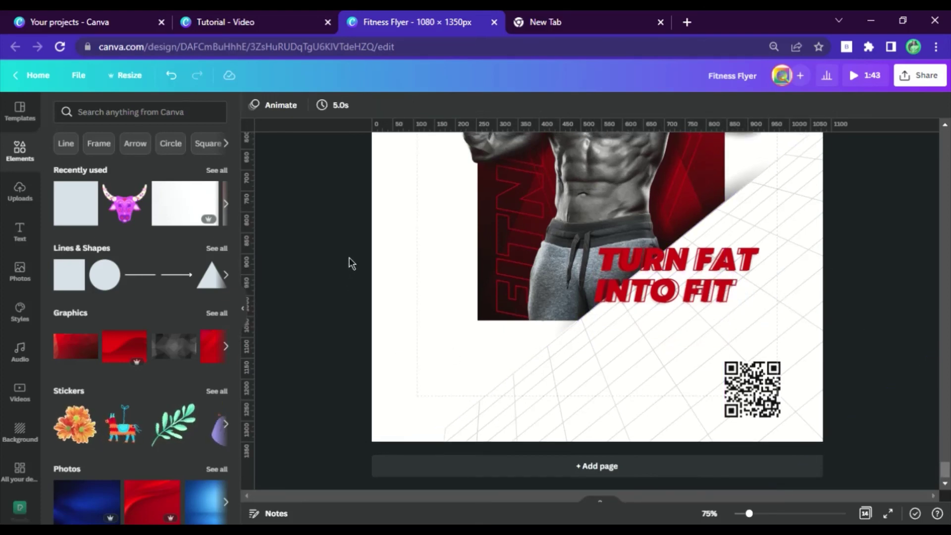
pyautogui.scroll(5, 695, 262)
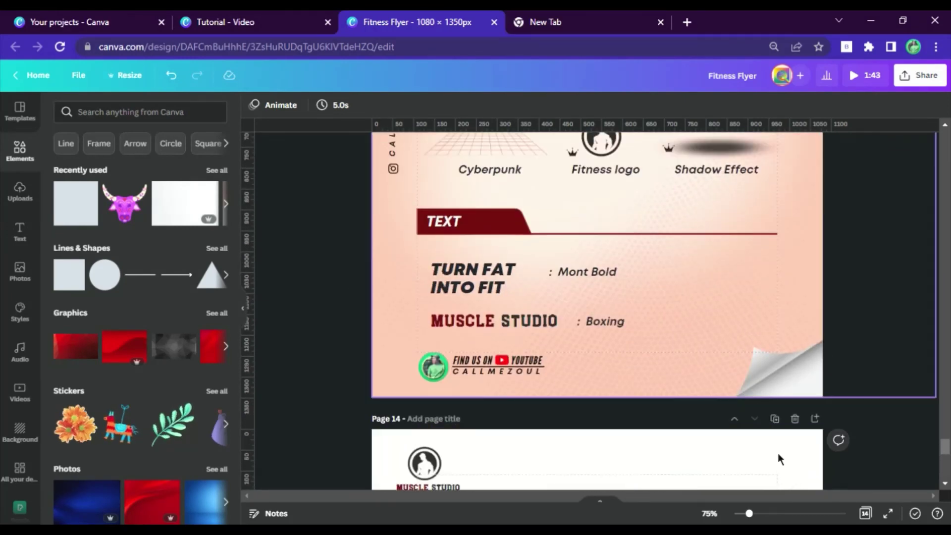
pyautogui.click(710, 513)
pyautogui.doubleClick(709, 384)
pyautogui.click(244, 309)
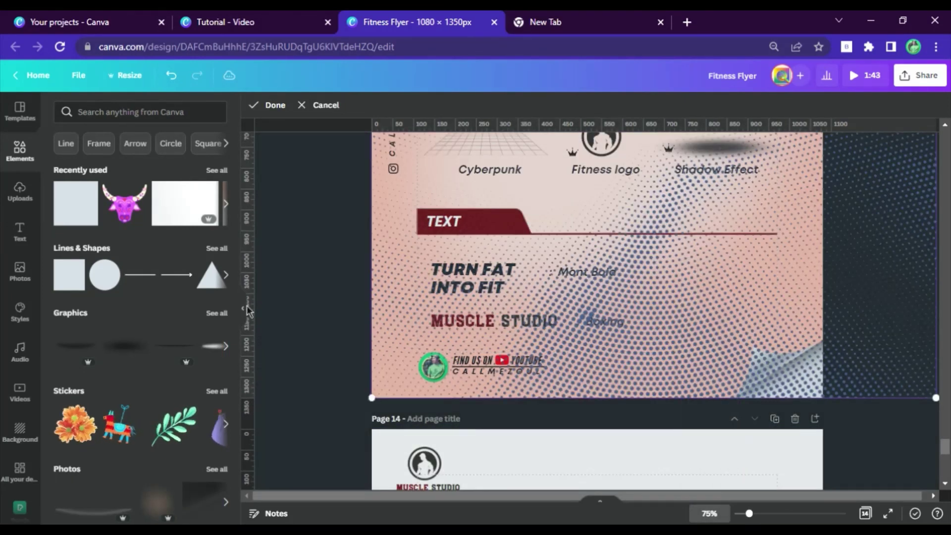
pyautogui.press('Return')
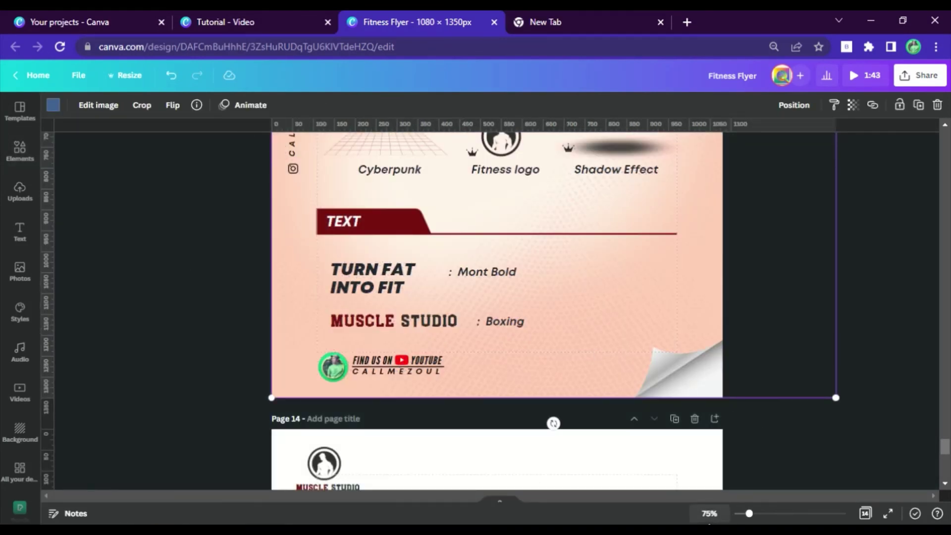
pyautogui.click(709, 514)
pyautogui.click(703, 383)
pyautogui.click(691, 323)
# Copy the GET 50% OFF, Join Us Now, musclestudio.com, lorem ipsum and OPEN 24/7 items from page 12 onto page 14.
pyautogui.scroll(5, 692, 319)
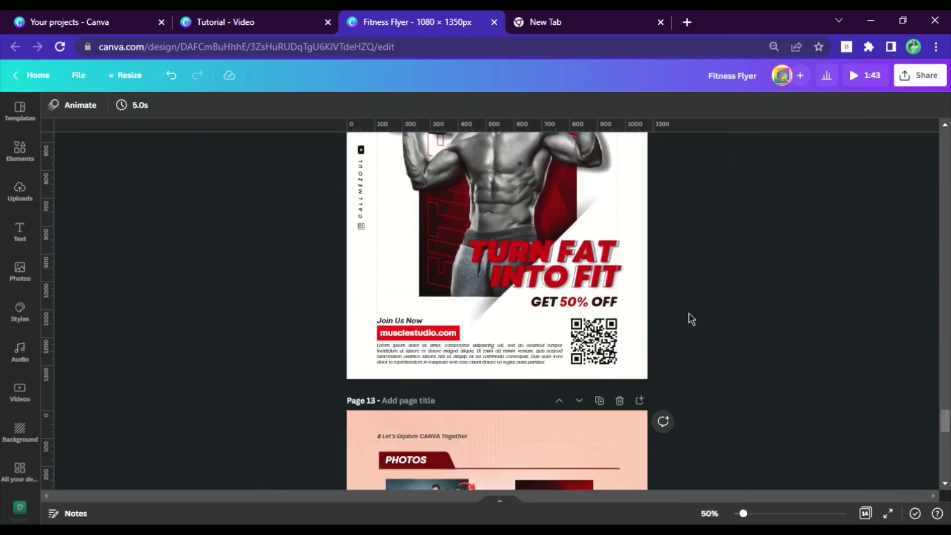
pyautogui.scroll(2, 691, 319)
pyautogui.click(559, 364)
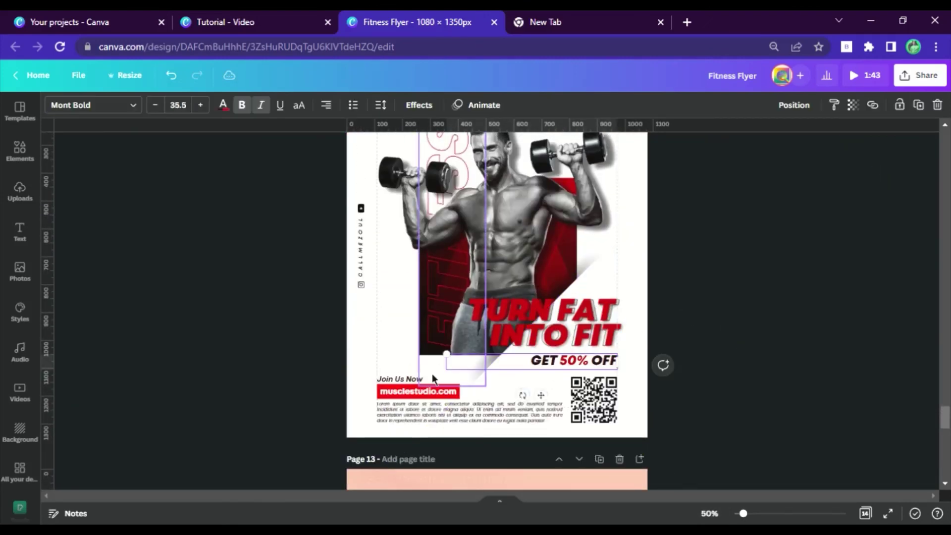
pyautogui.keyDown('shift'); pyautogui.click(403, 379); pyautogui.keyUp('shift')
pyautogui.keyDown('shift'); pyautogui.click(401, 417); pyautogui.keyUp('shift')
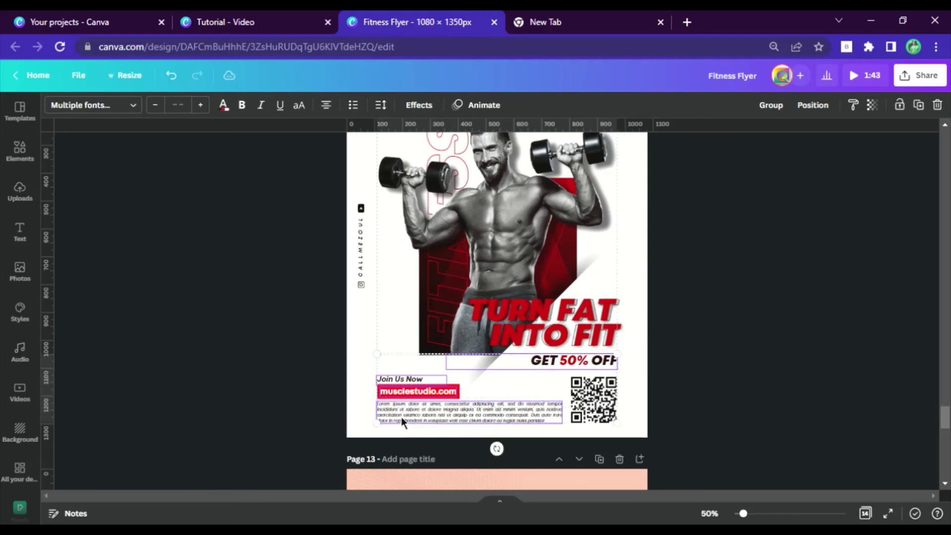
pyautogui.scroll(3, 628, 389)
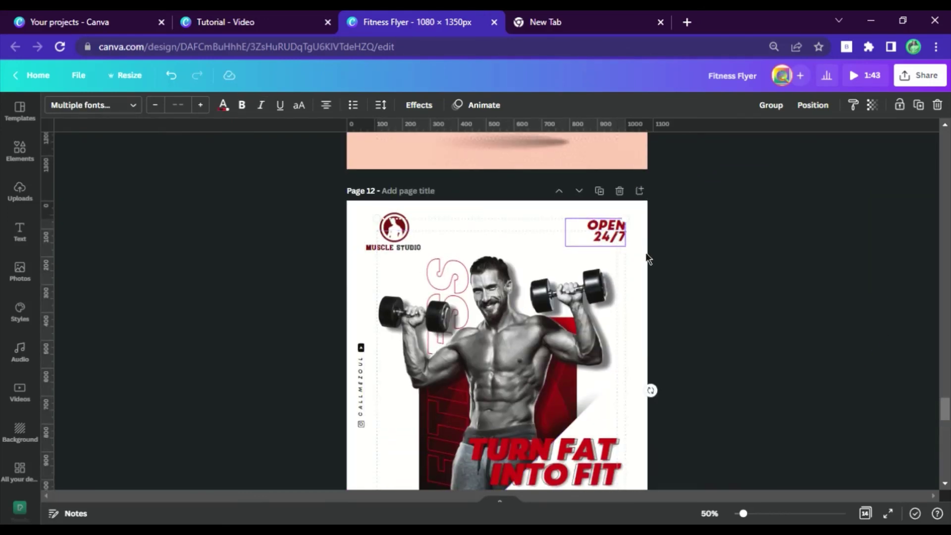
pyautogui.scroll(-15, 647, 254)
pyautogui.click(401, 379)
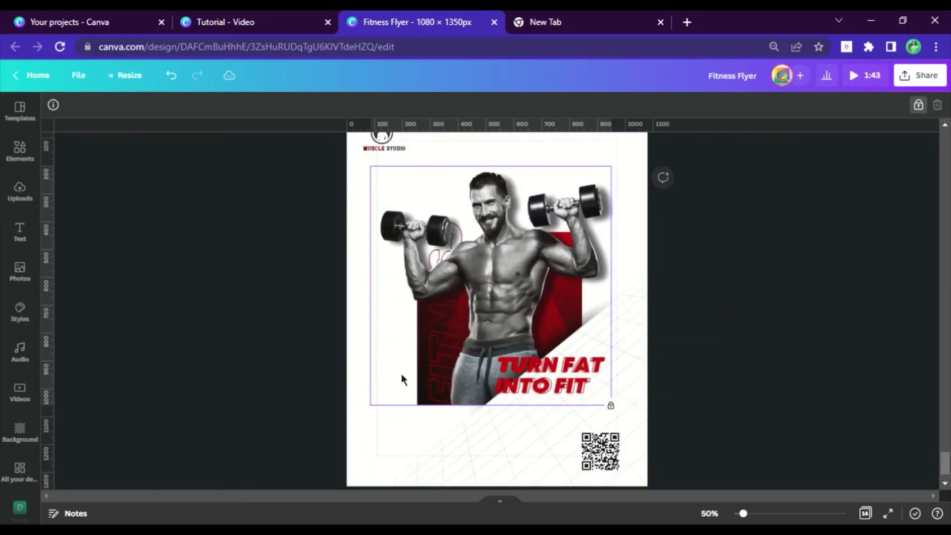
pyautogui.hotkey('ctrl', 'v')
pyautogui.click(767, 351)
# Move the GET 50% OFF text directly under INTO FIT, aligned with the start of the headline.
pyautogui.scroll(2, 765, 350)
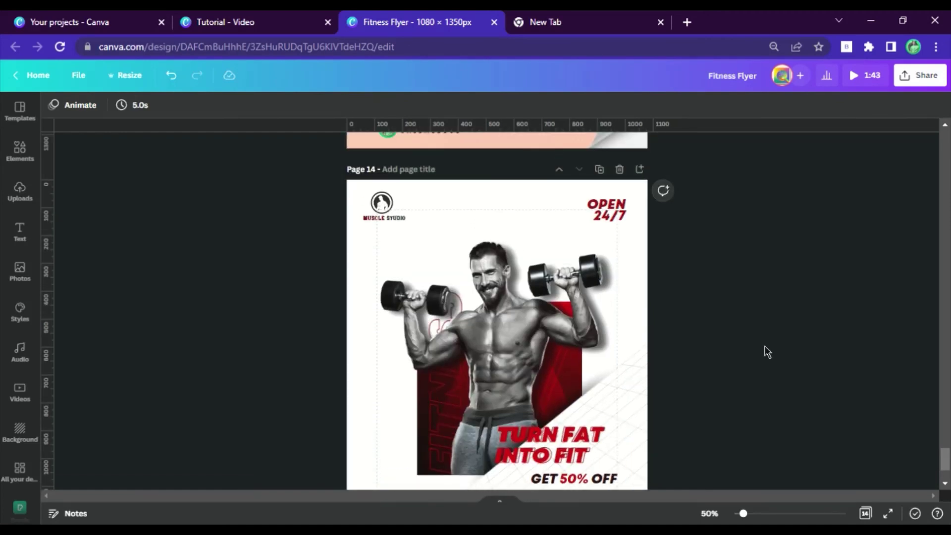
pyautogui.scroll(-3, 767, 353)
pyautogui.moveTo(575, 361); pyautogui.dragTo(552, 365)
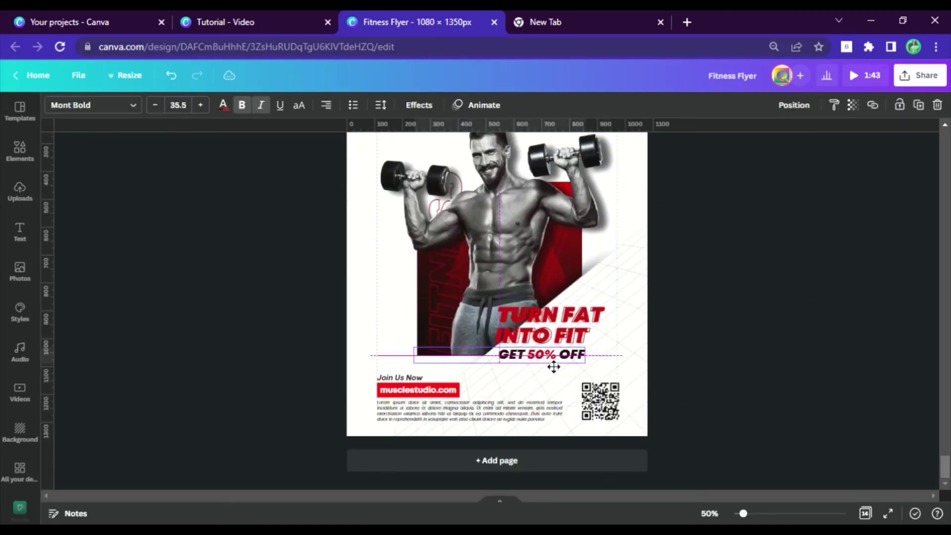
pyautogui.click(747, 360)
pyautogui.scroll(2, 753, 357)
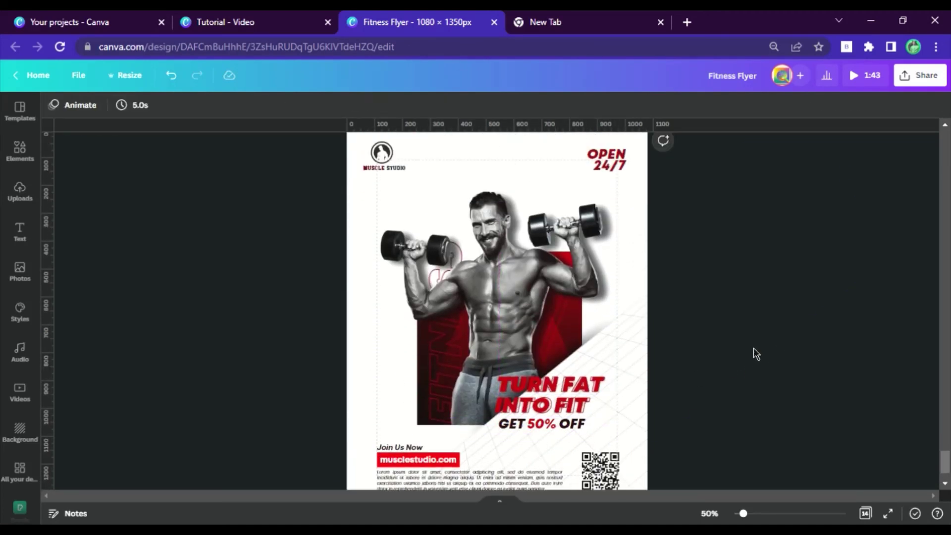